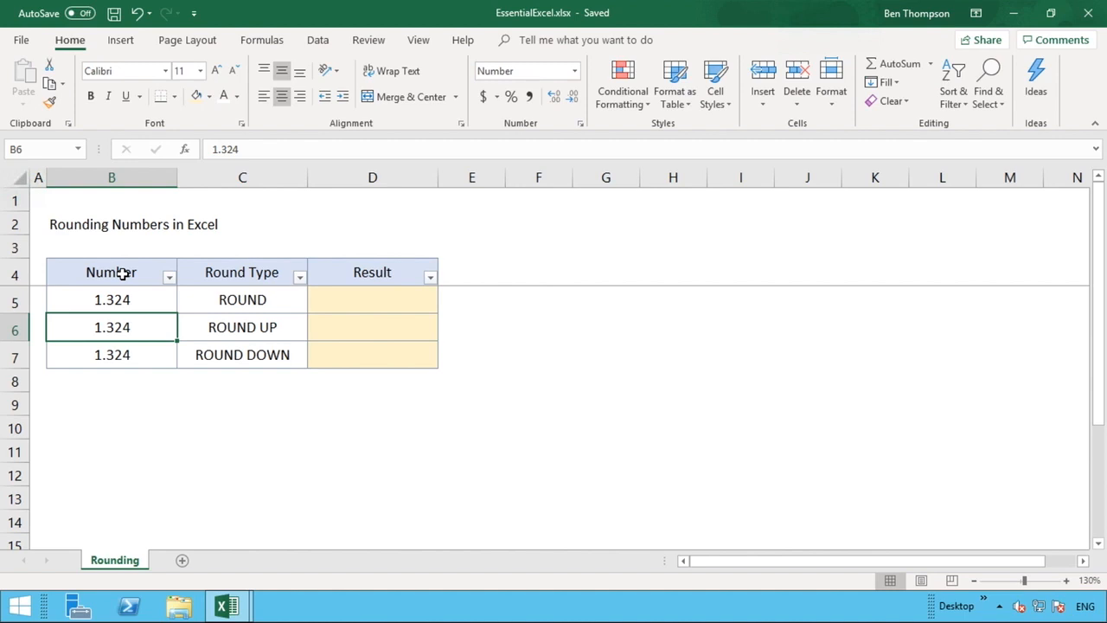
Enter the formula =ROUND(B5,2) in cell D5 to round the first number to two decimal places
click(355, 302)
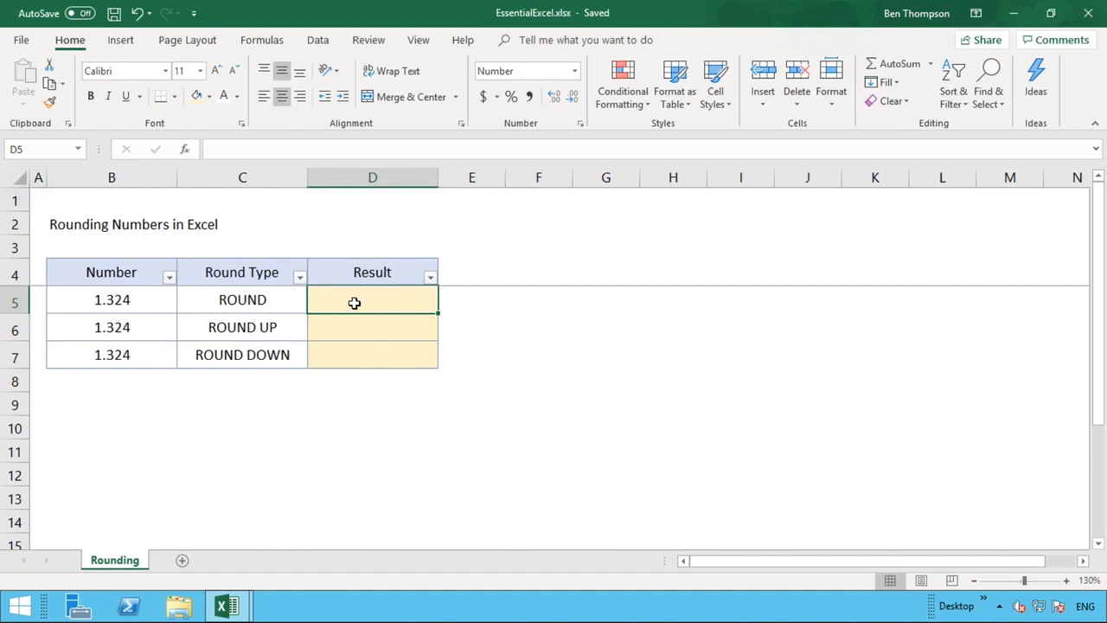
text(=ROUND)
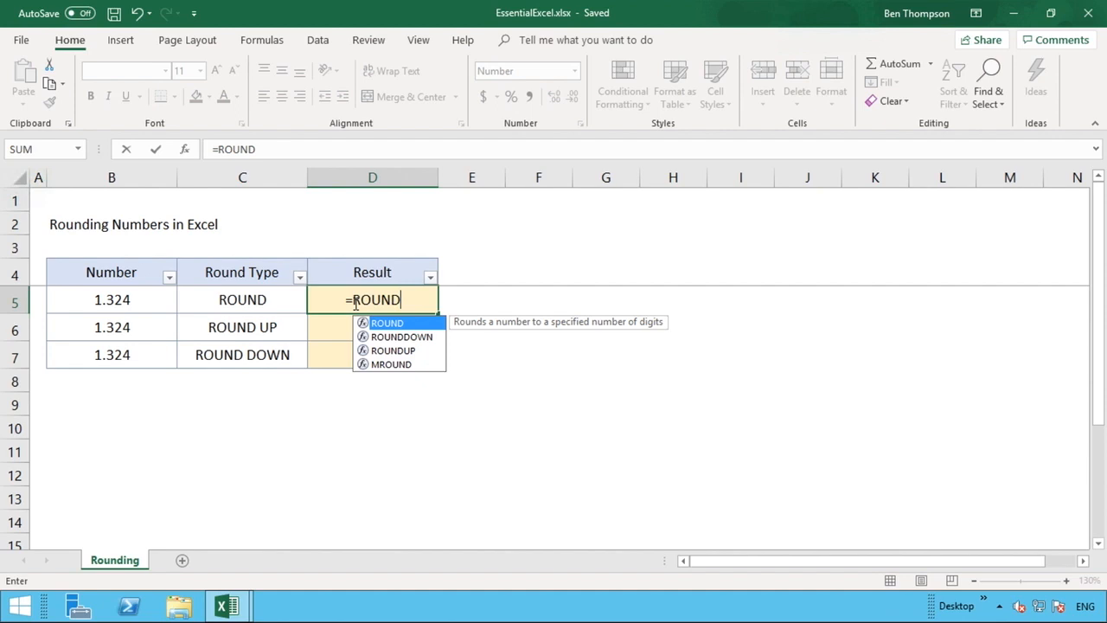
text(()
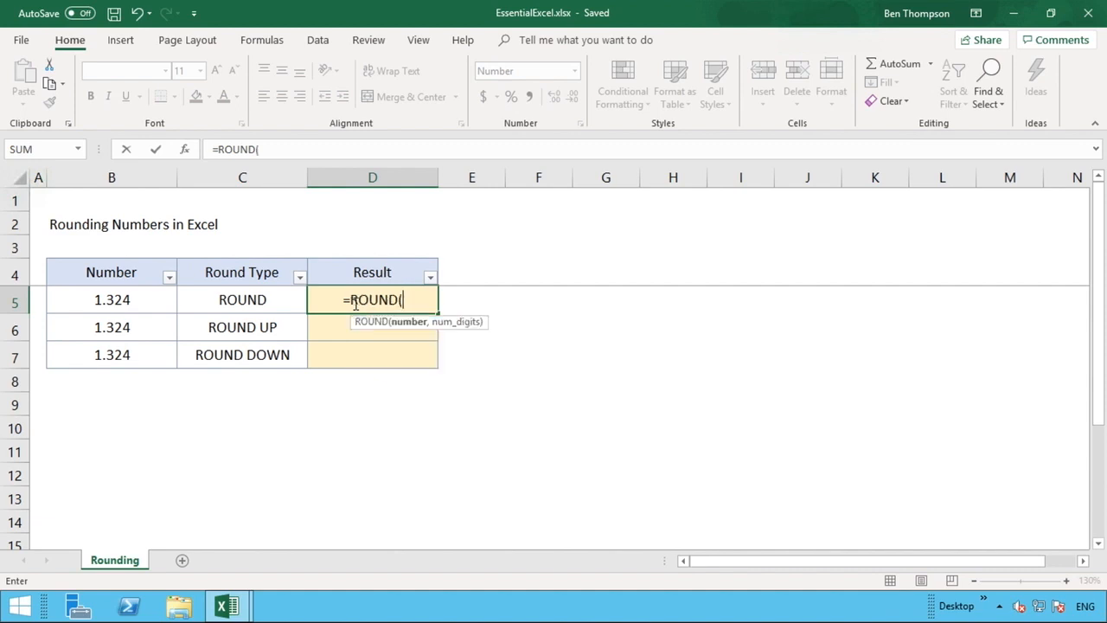
click(117, 300)
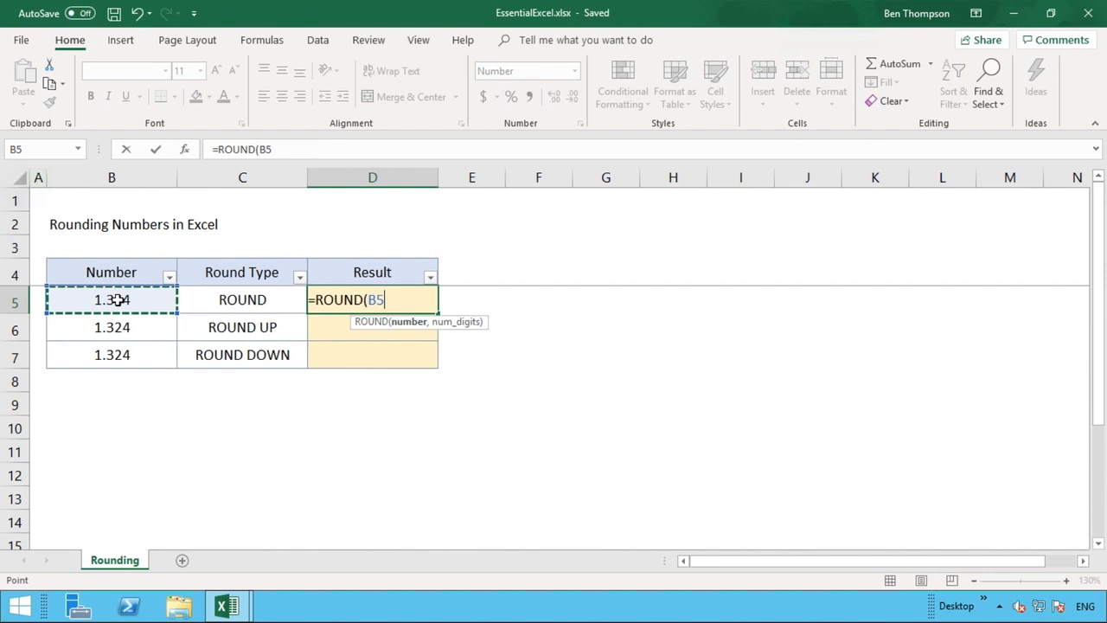
text(,)
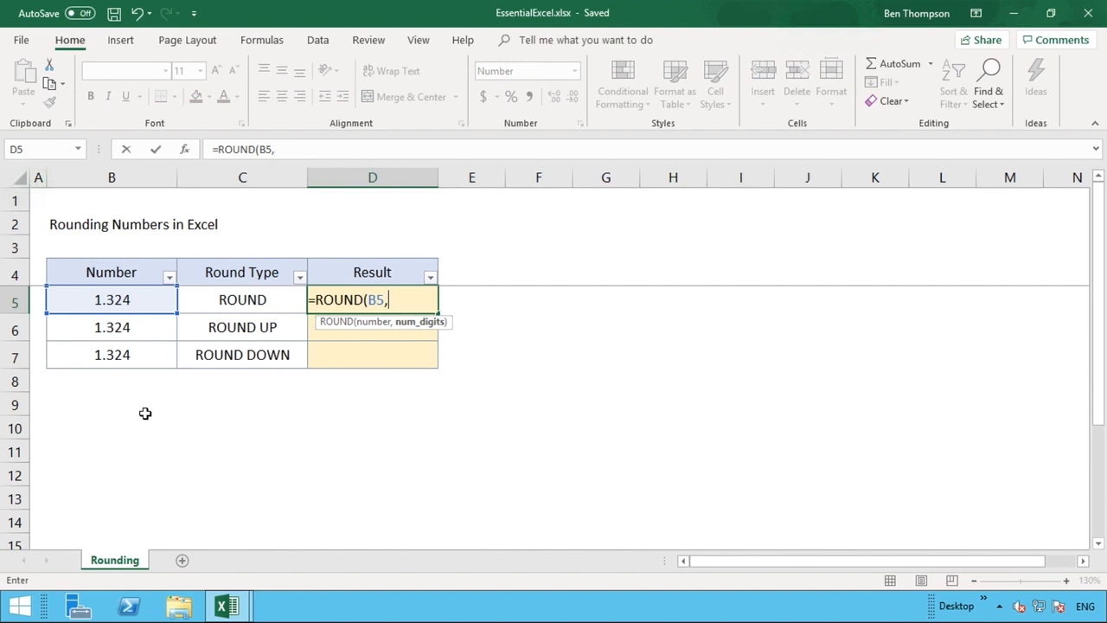
text(2))
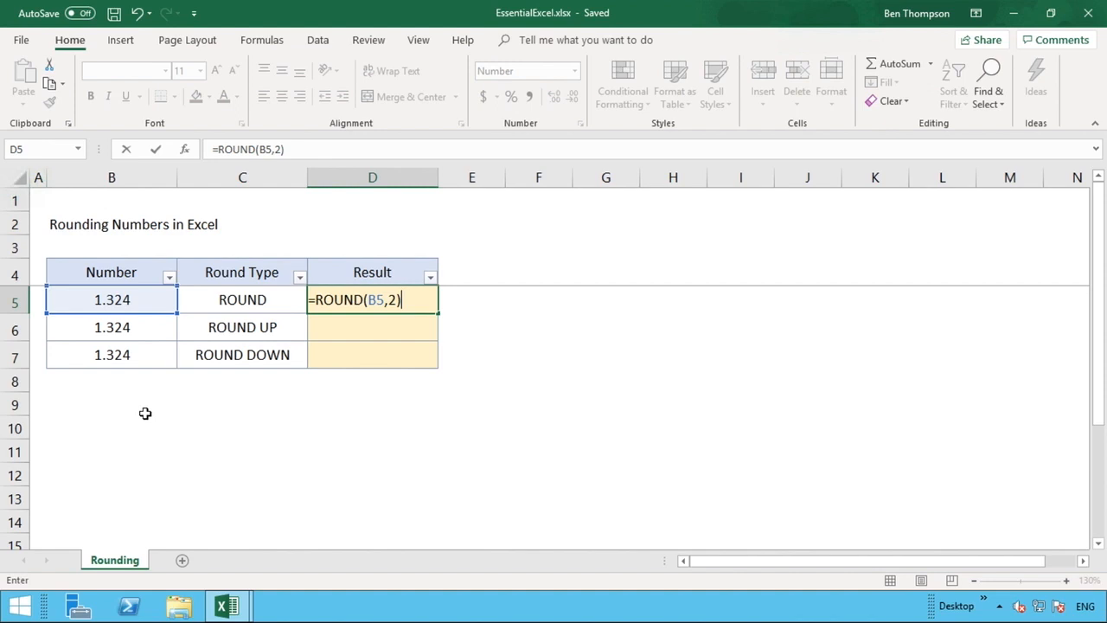
click(431, 307)
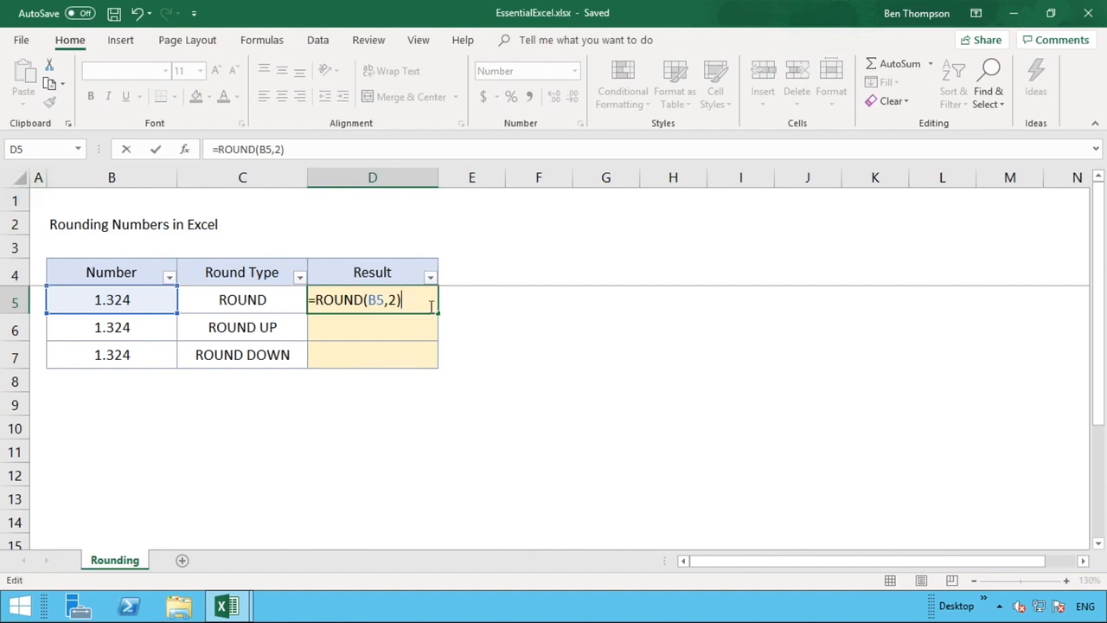
click(394, 332)
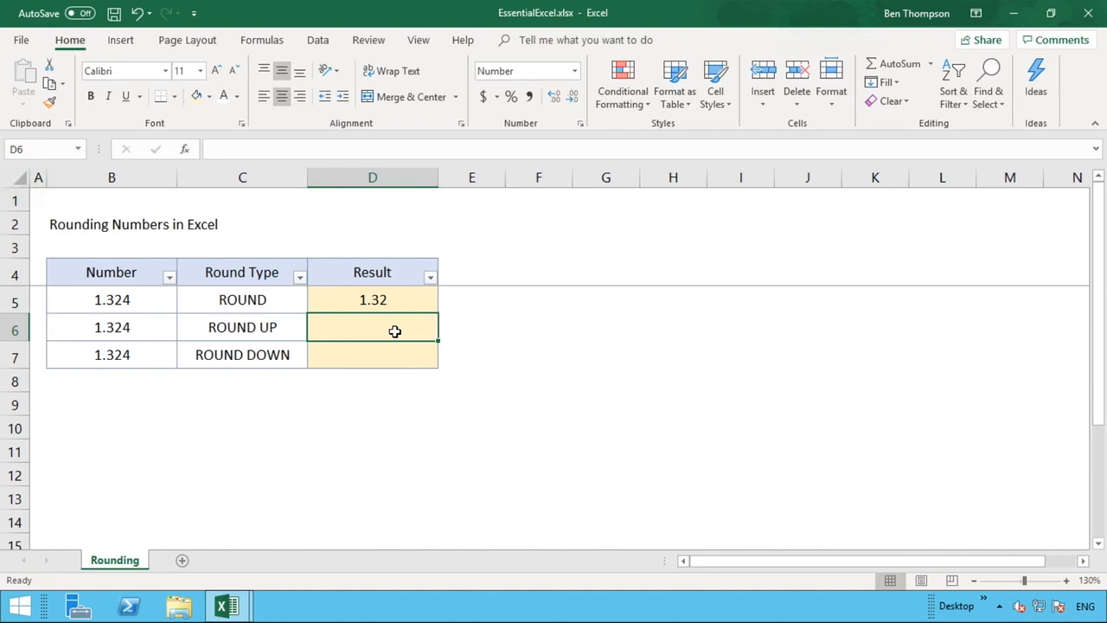
Change the number in cell B5 to 1.325 and check the rounded result in D5
click(149, 300)
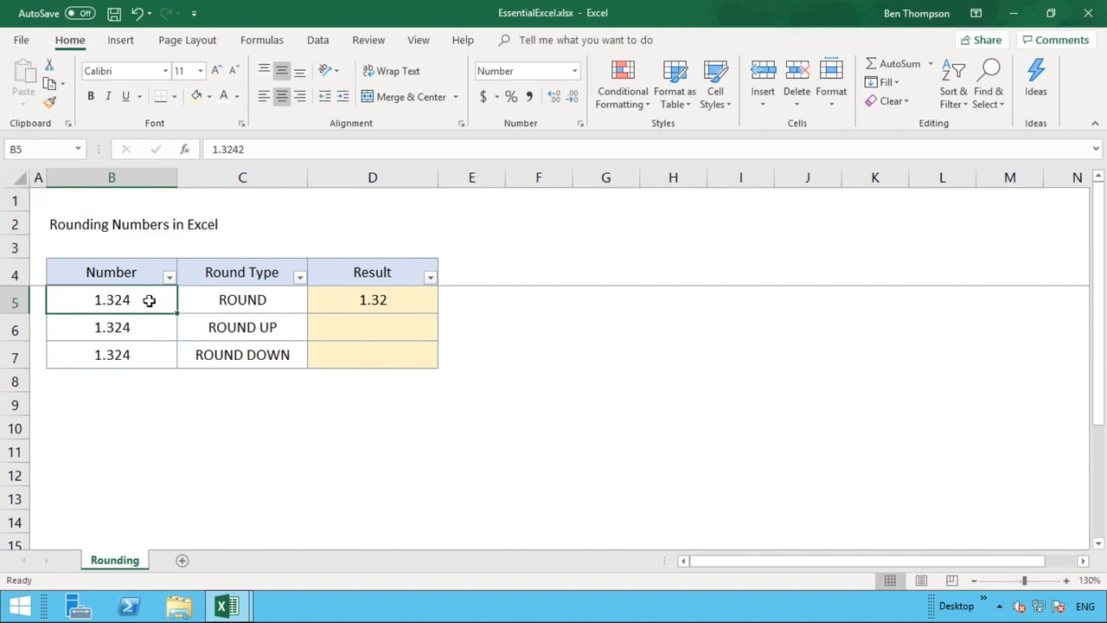
double_click(149, 300)
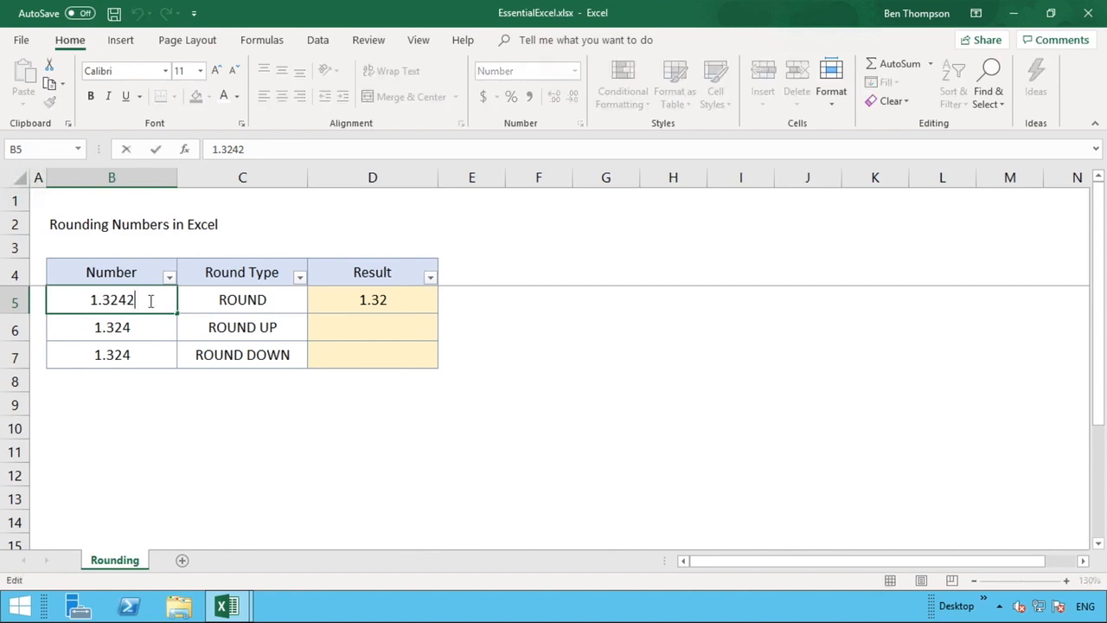
key(BackSpace)
key(BackSpace)
key(BackSpace)
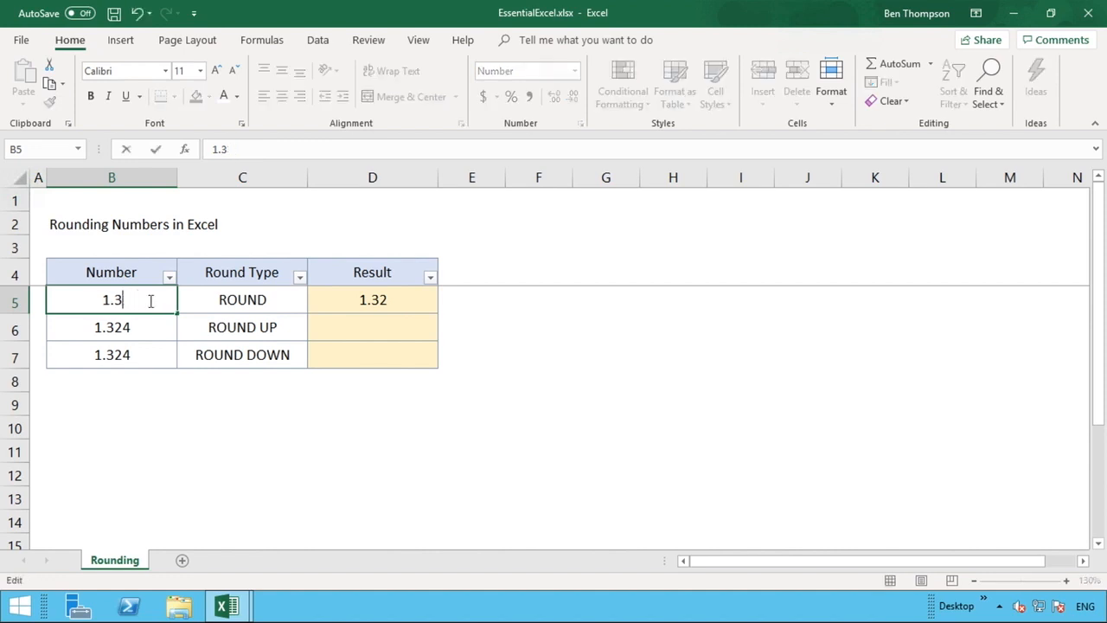
text(25)
click(151, 323)
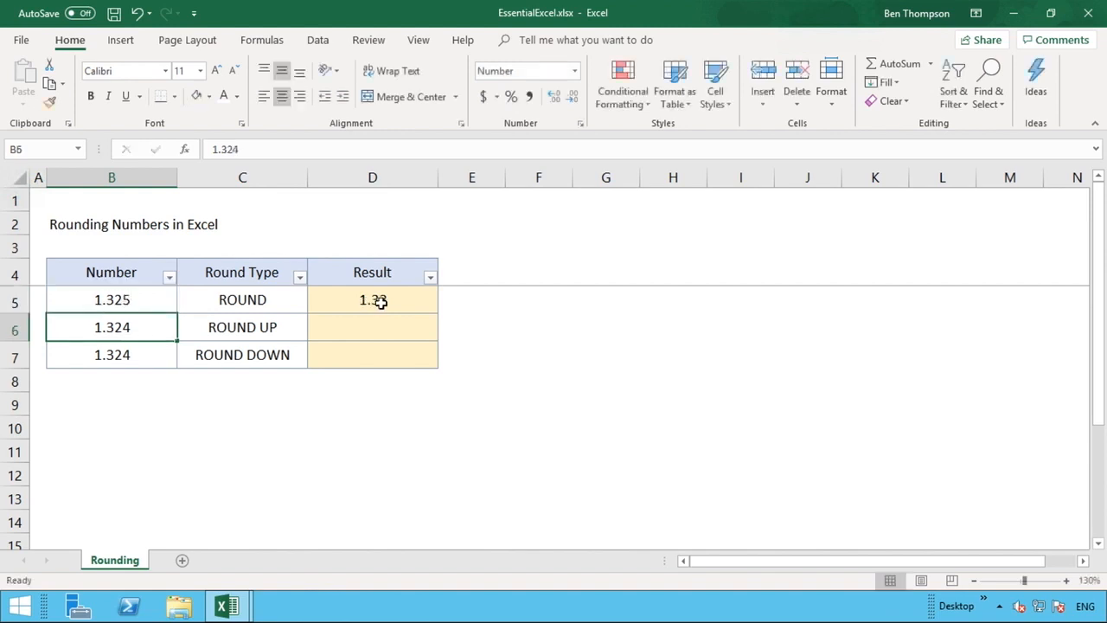
click(367, 300)
click(153, 299)
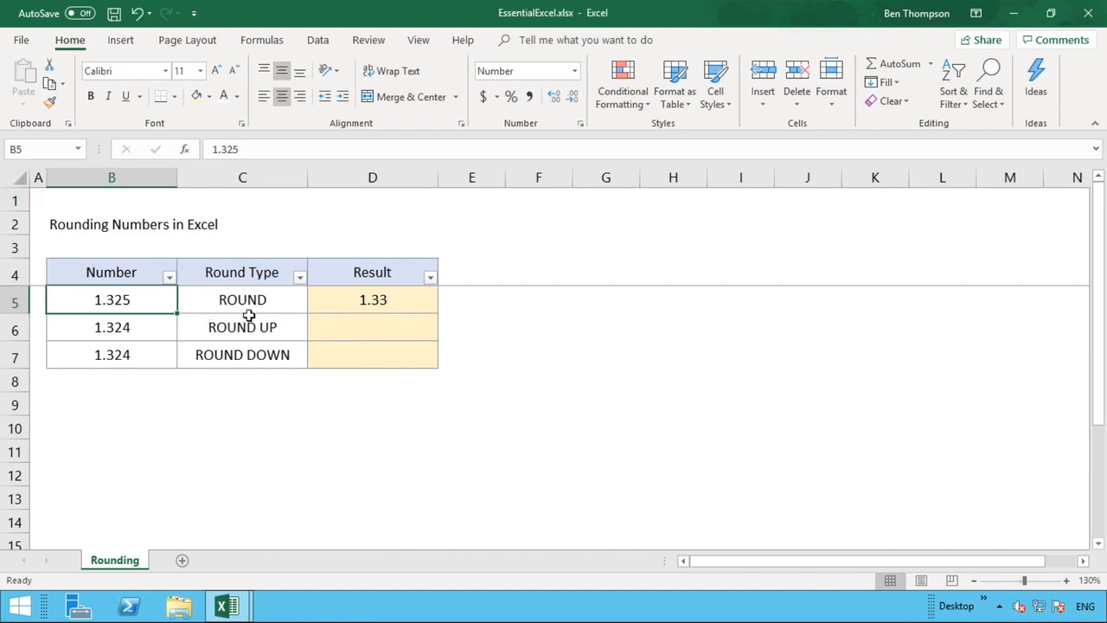
Change the number of digits in the ROUND formula in cell D5 to 1
click(392, 300)
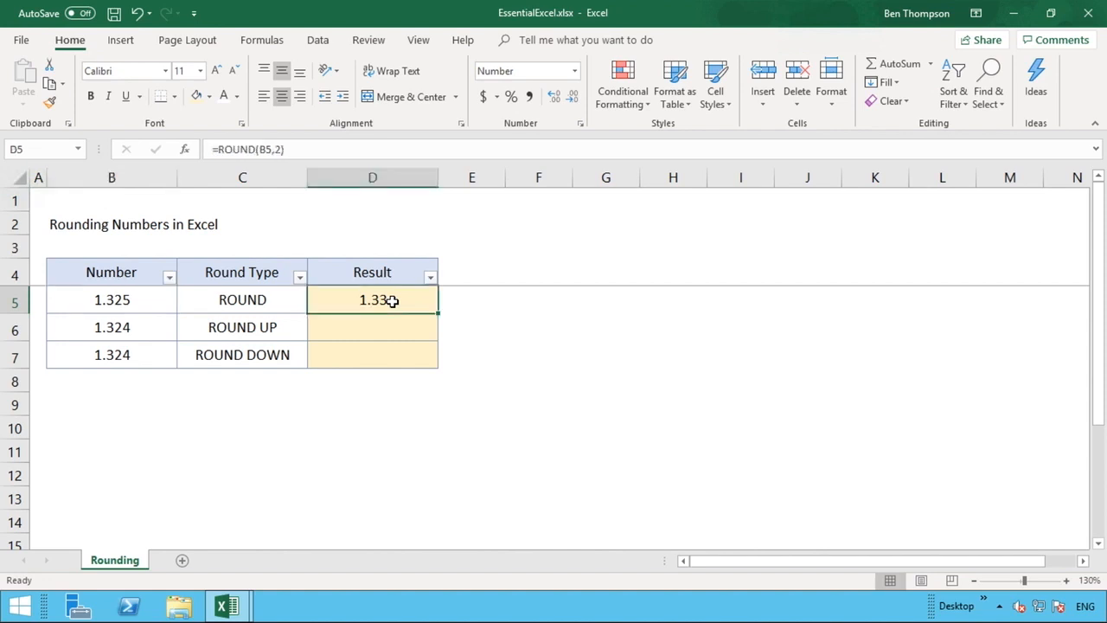
click(279, 150)
key(BackSpace)
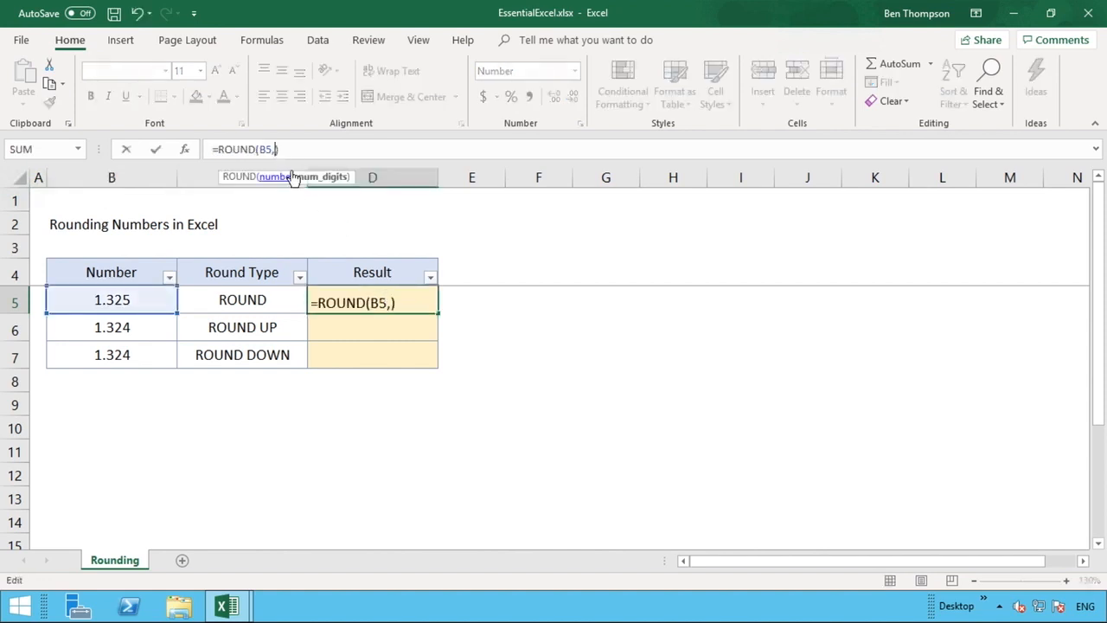
text(1)
key(Return)
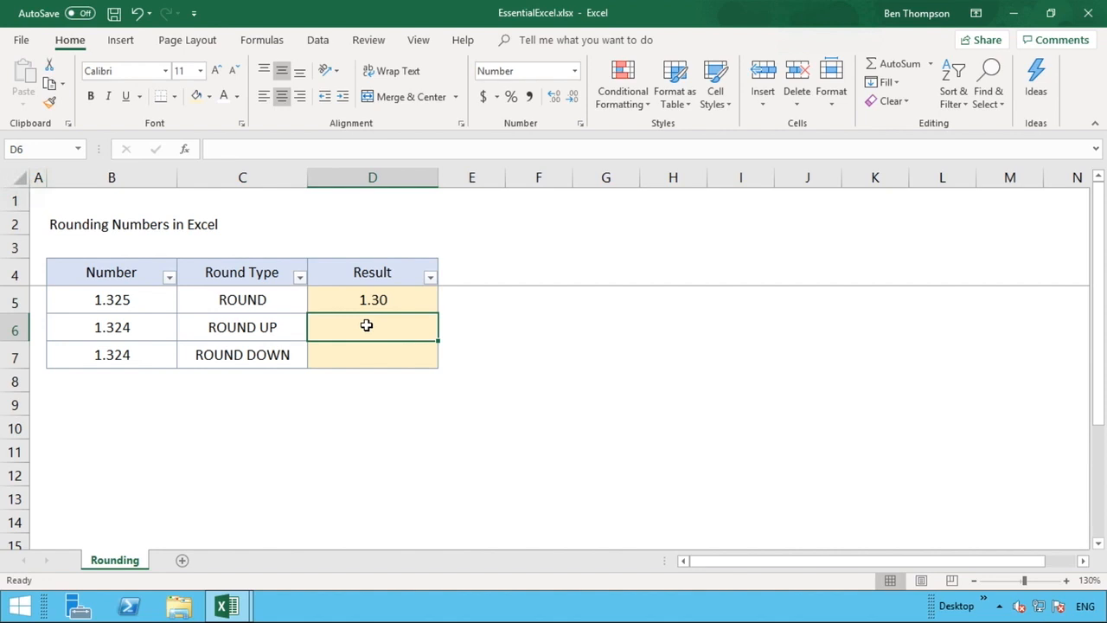
click(406, 299)
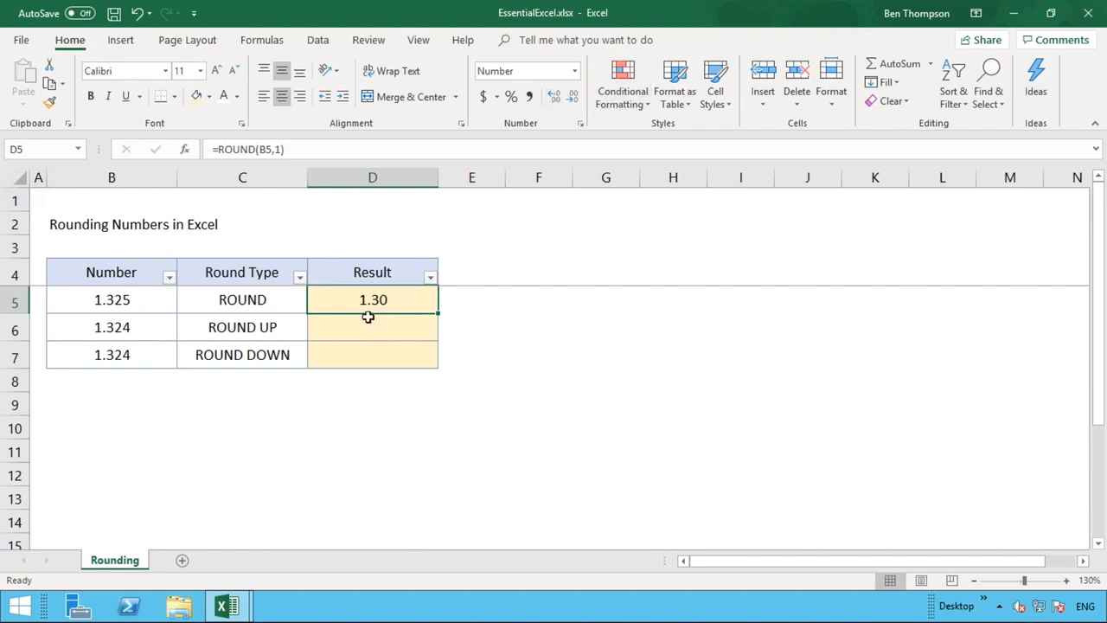
Set the number in cell B5 to 1.324
click(149, 300)
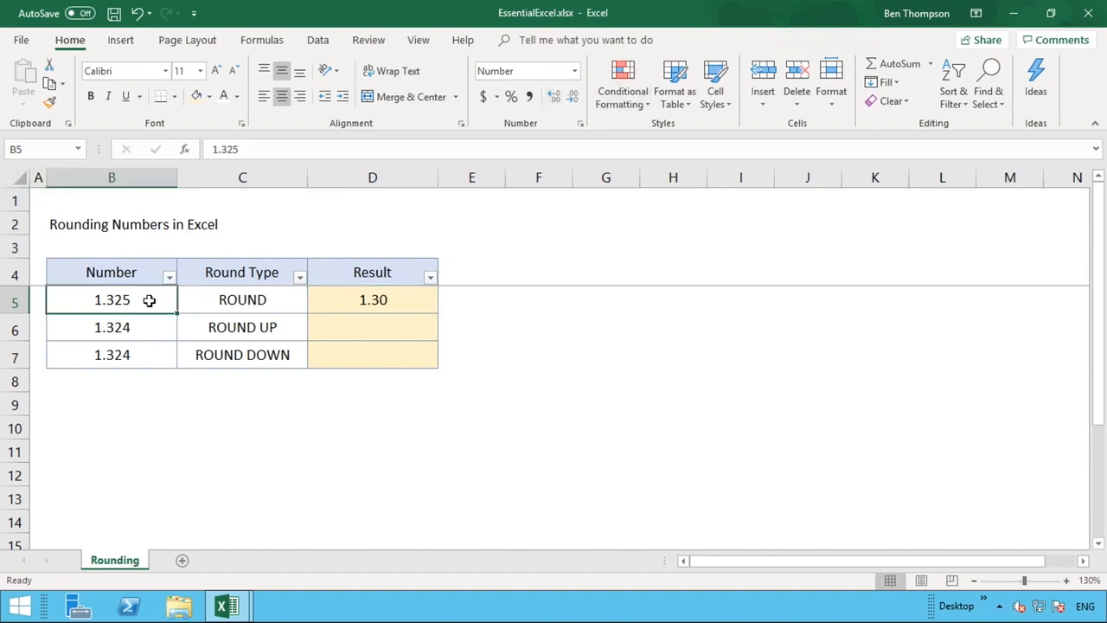
click(260, 147)
key(BackSpace)
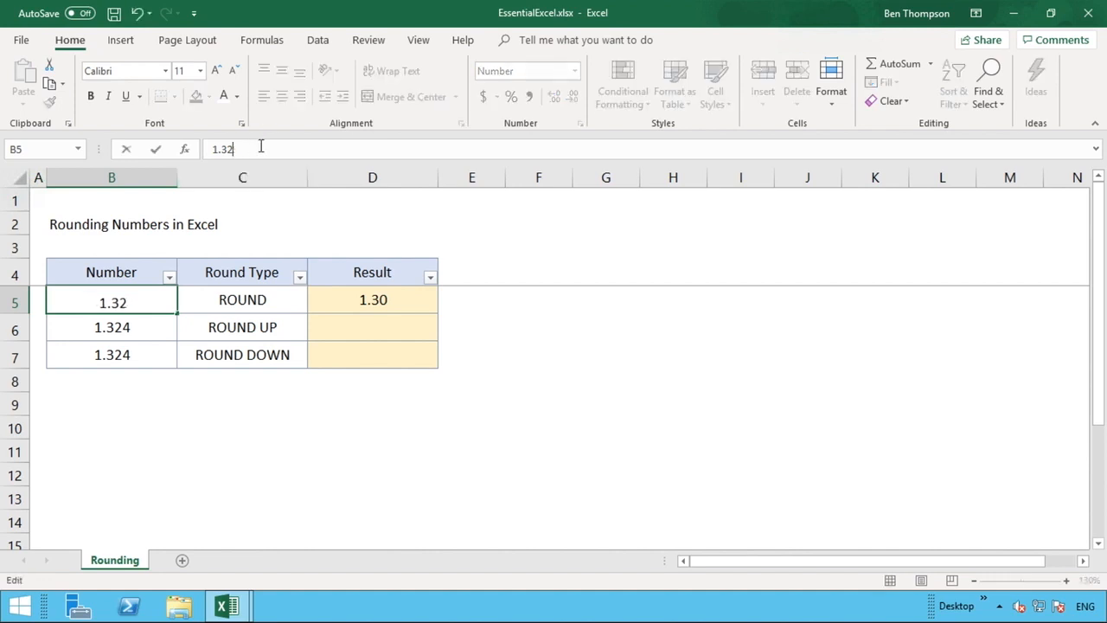
text(4)
click(152, 325)
click(151, 306)
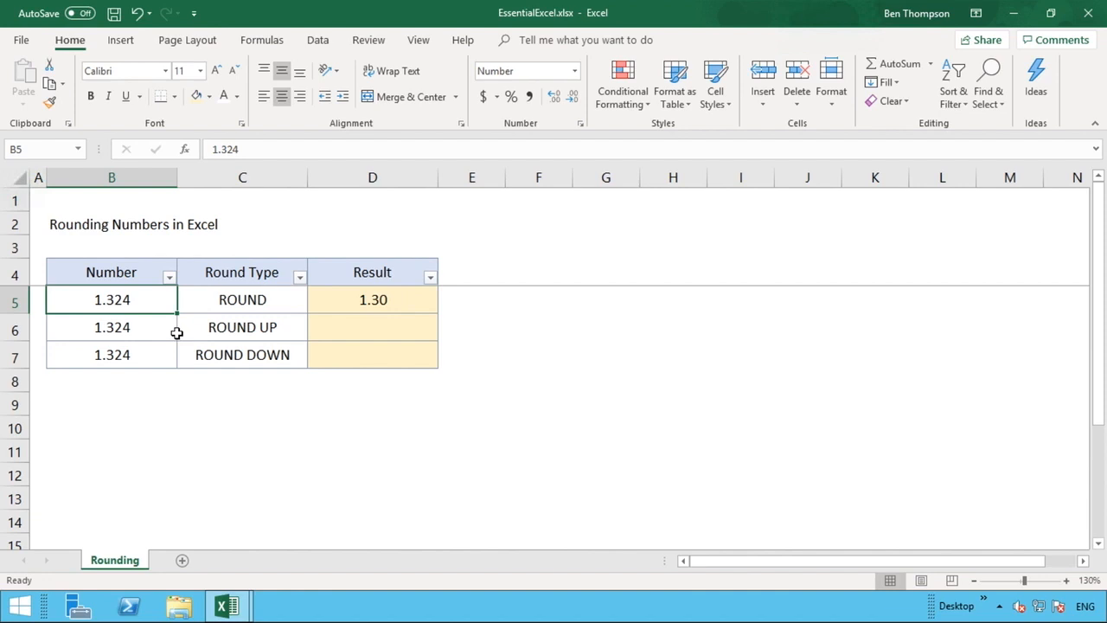
Enter the formula =ROUNDUP(B6,2) in cell D6 to round the second number up to two decimal places
click(371, 328)
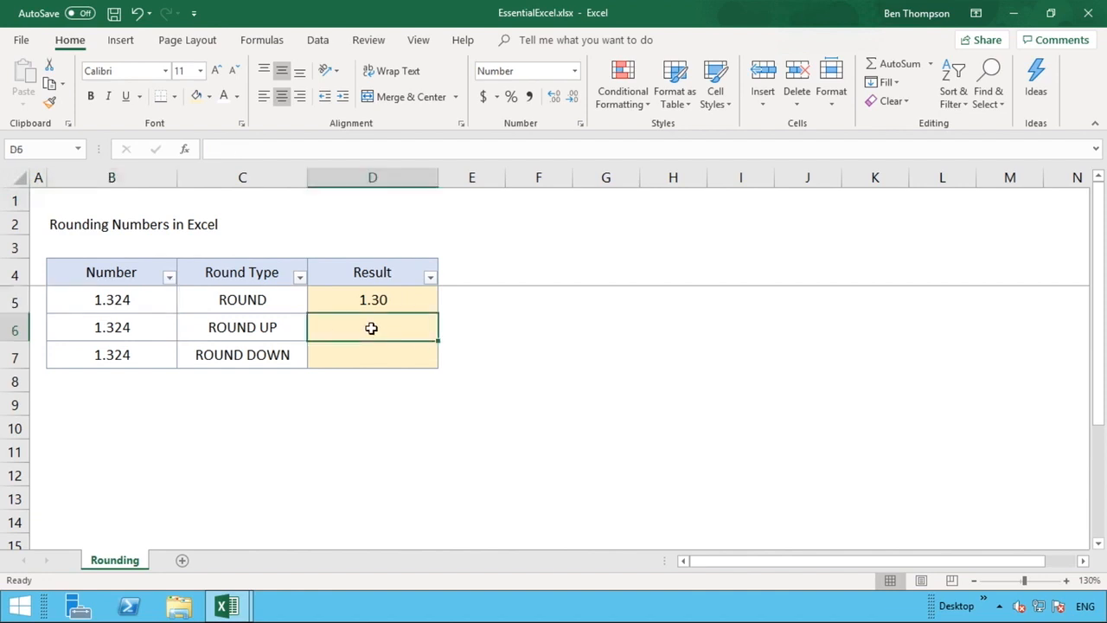
text(=ROUND)
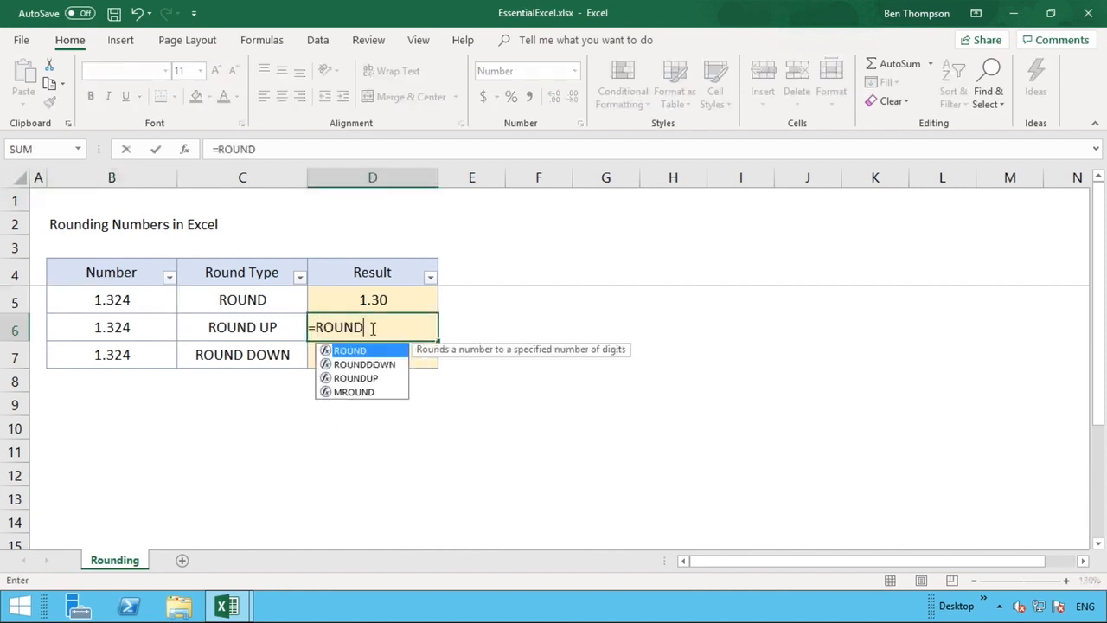
text(UP()
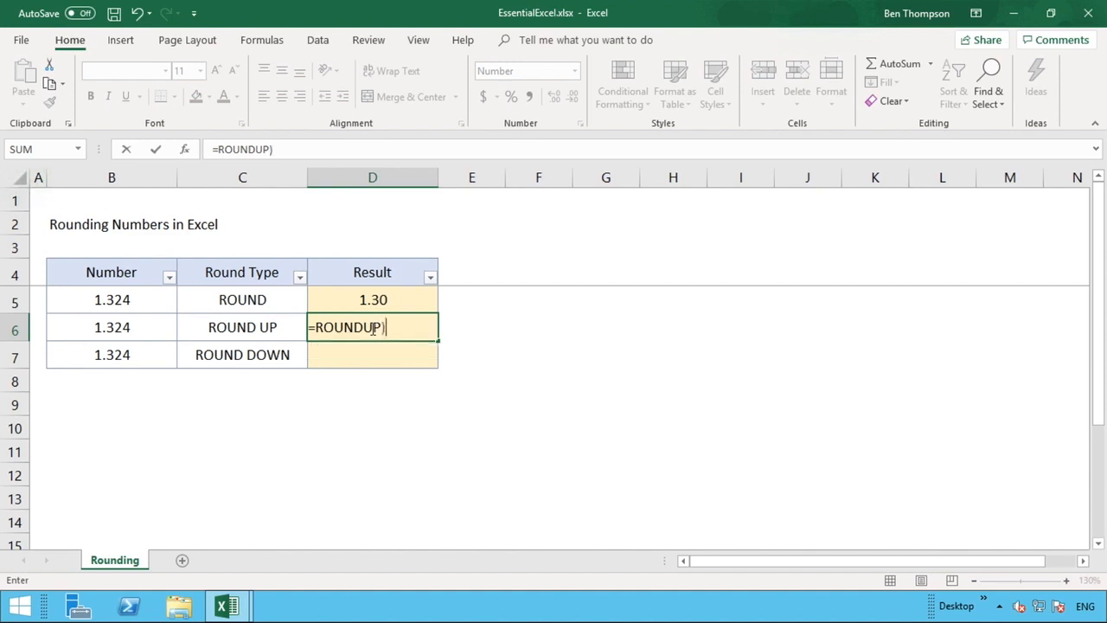
click(147, 327)
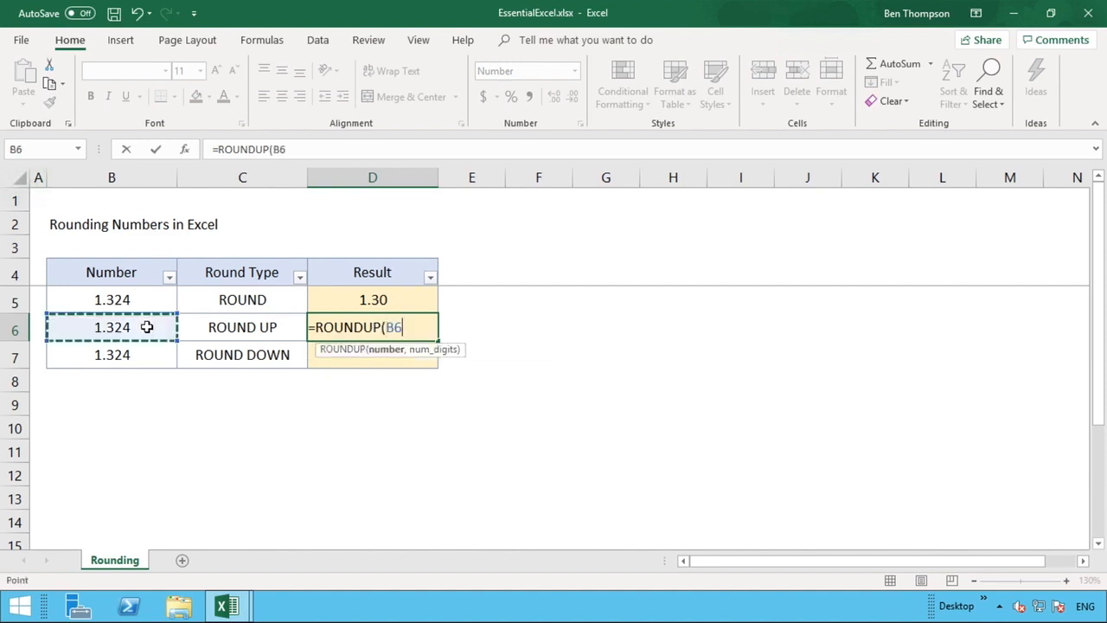
text(,)
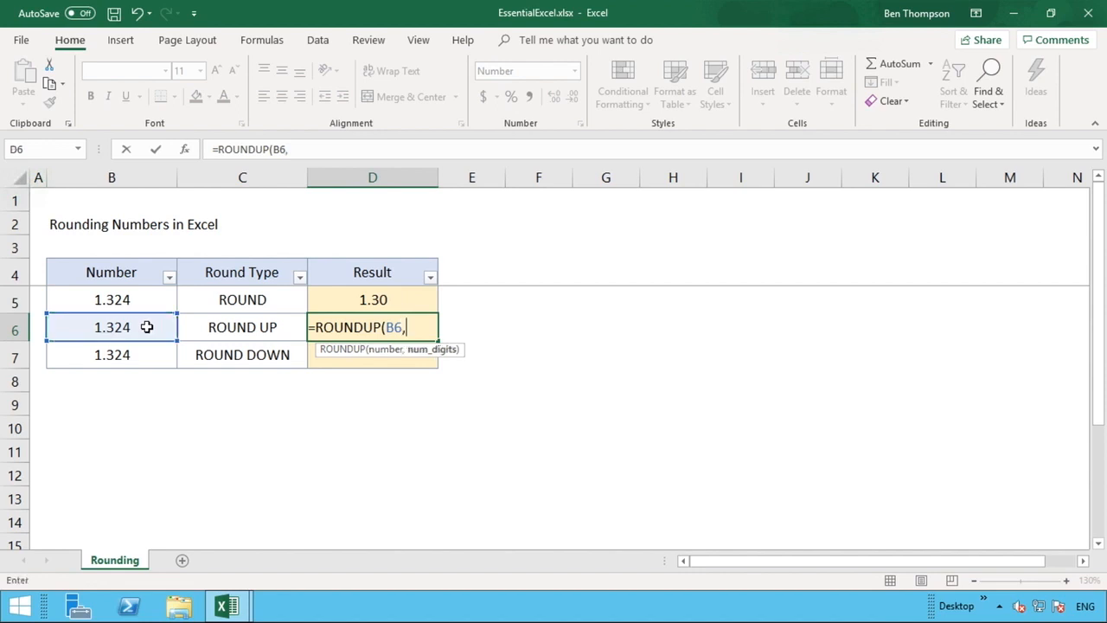
text(2))
click(402, 356)
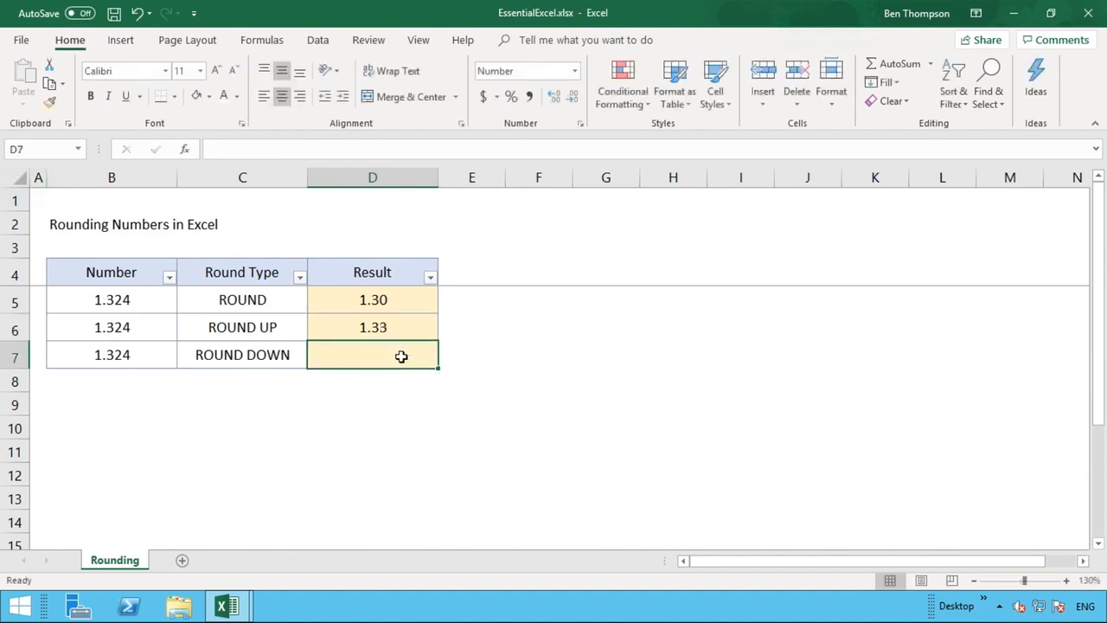
Change the number of digits in the ROUNDUP formula in cell D6 to 1 and compare its result with D5
click(160, 327)
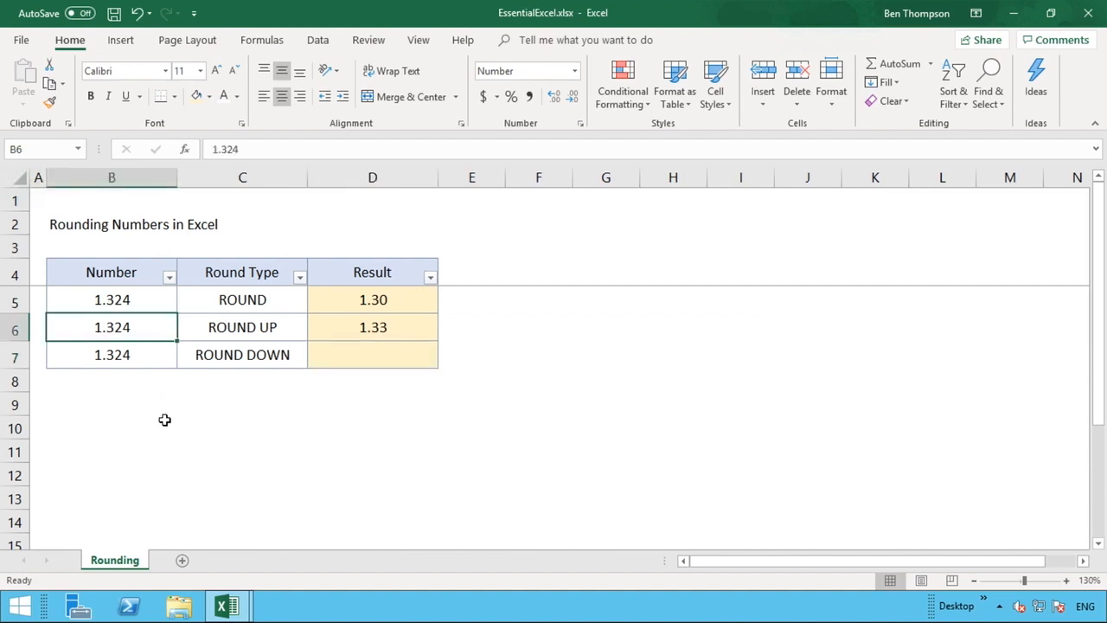
click(301, 327)
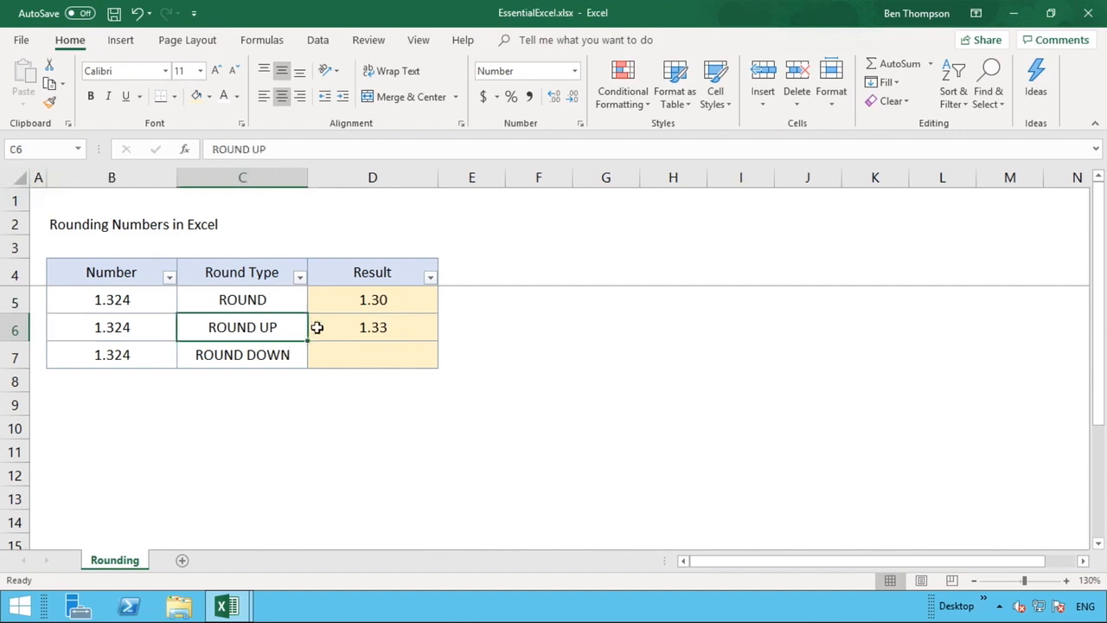
click(344, 330)
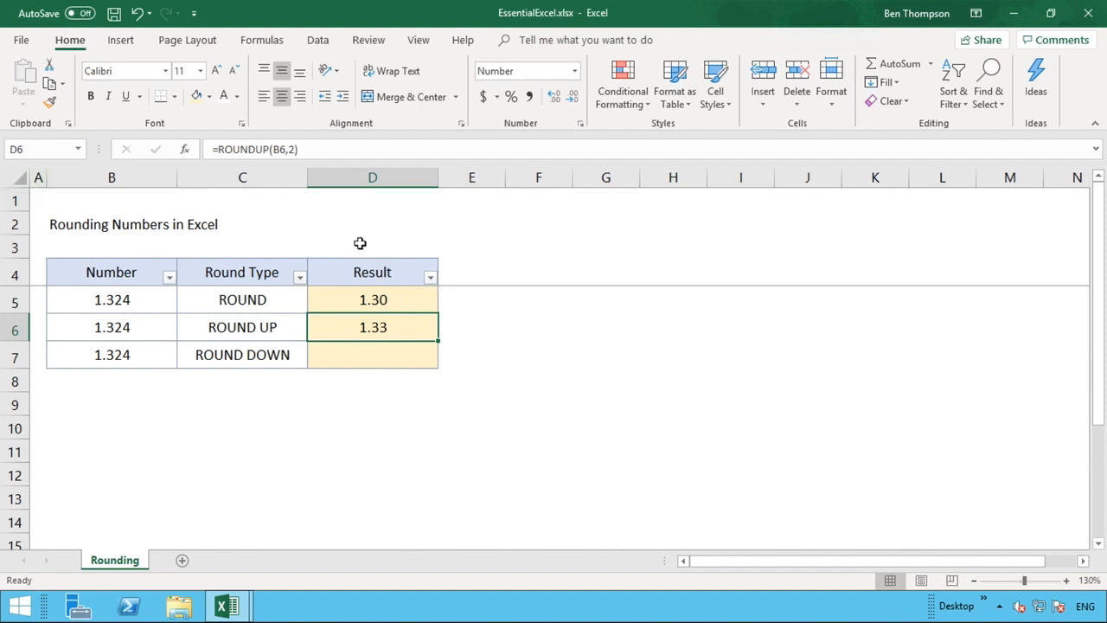
click(294, 149)
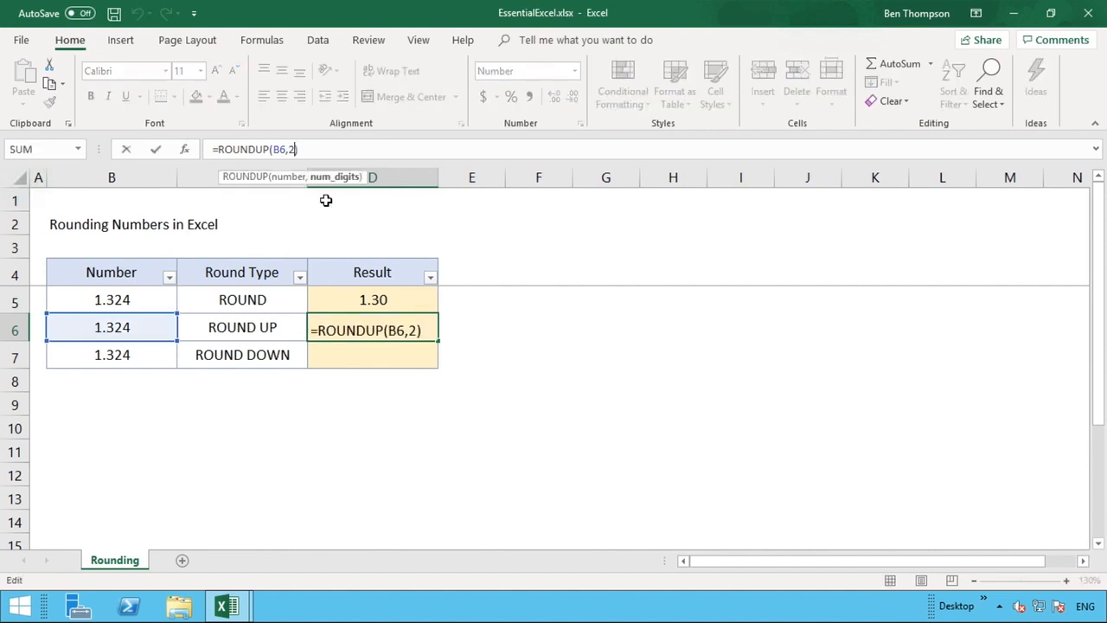
key(BackSpace)
text(1)
click(409, 358)
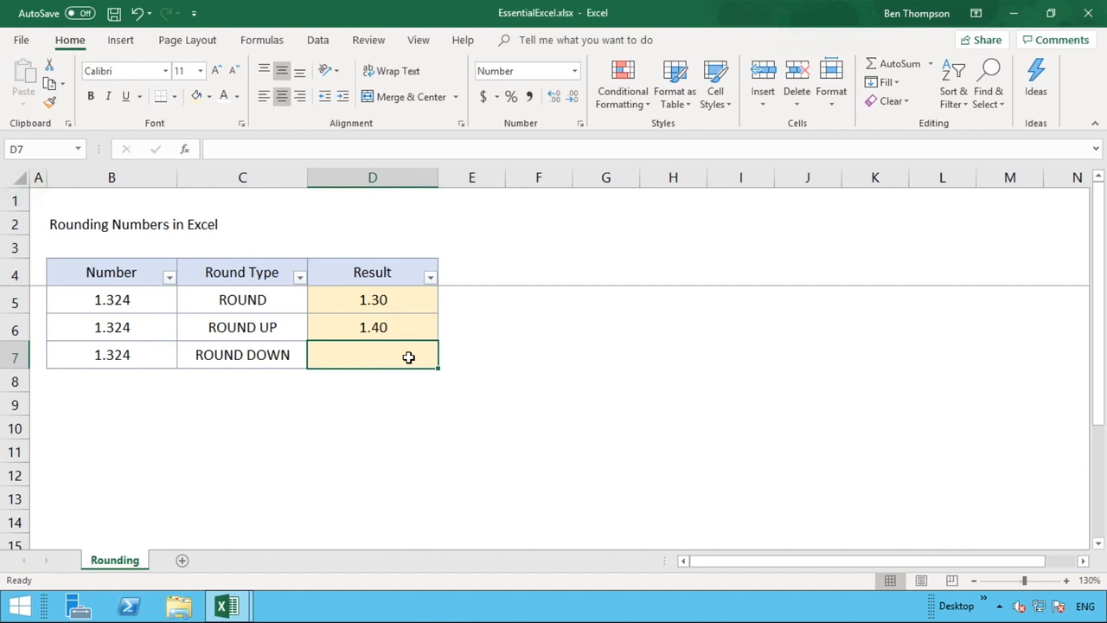
click(402, 298)
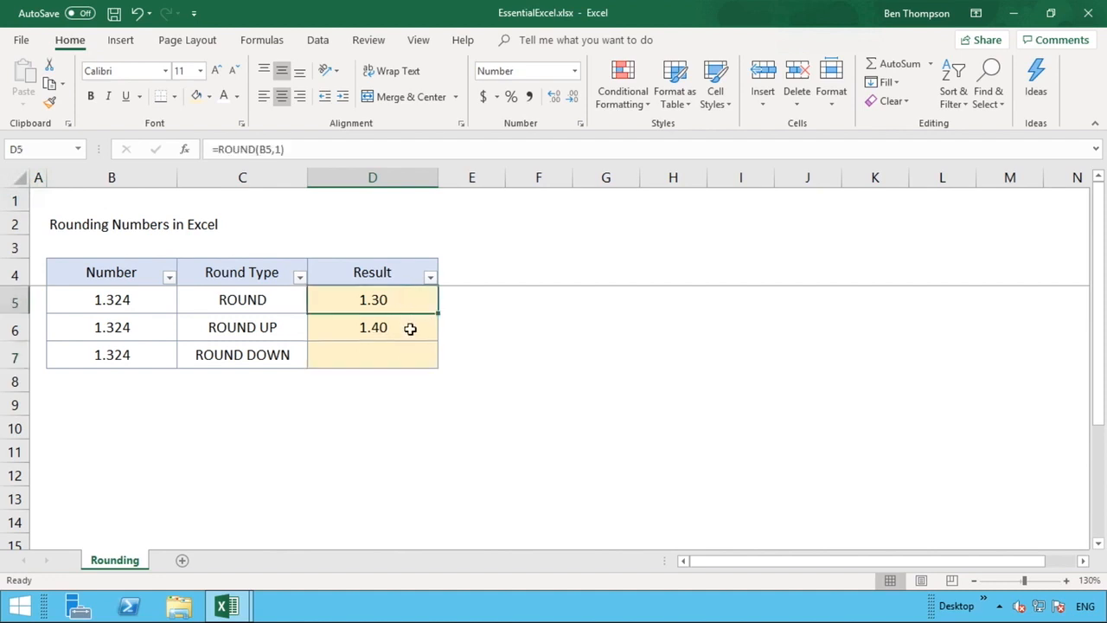
click(410, 328)
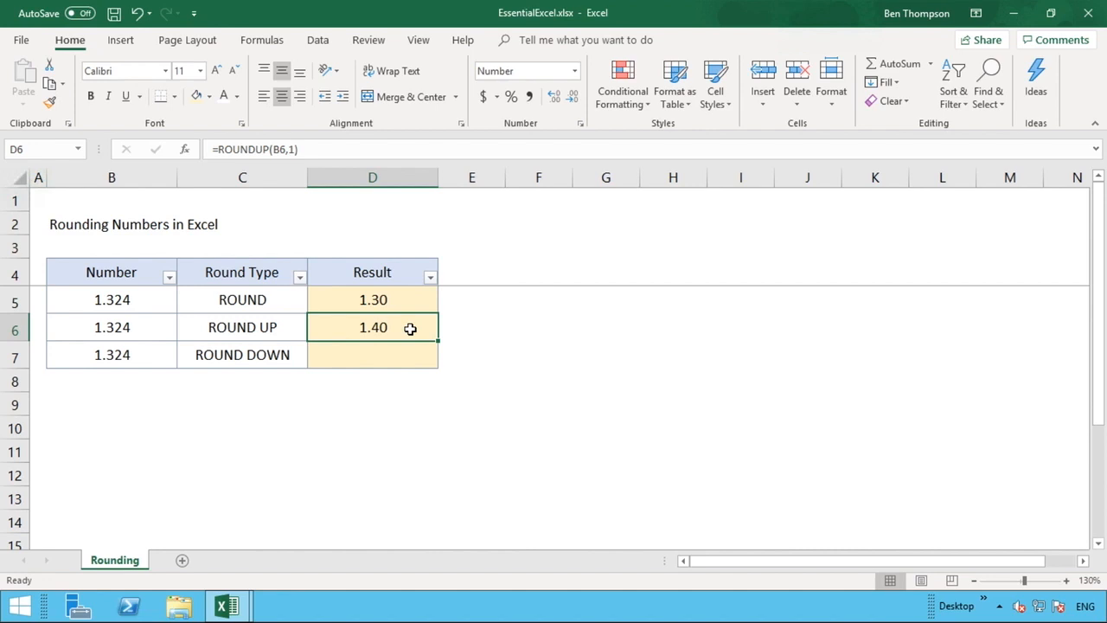
Enter the formula =ROUNDDOWN(B7,2) in cell D7 to round the third number down to two decimal places
click(381, 357)
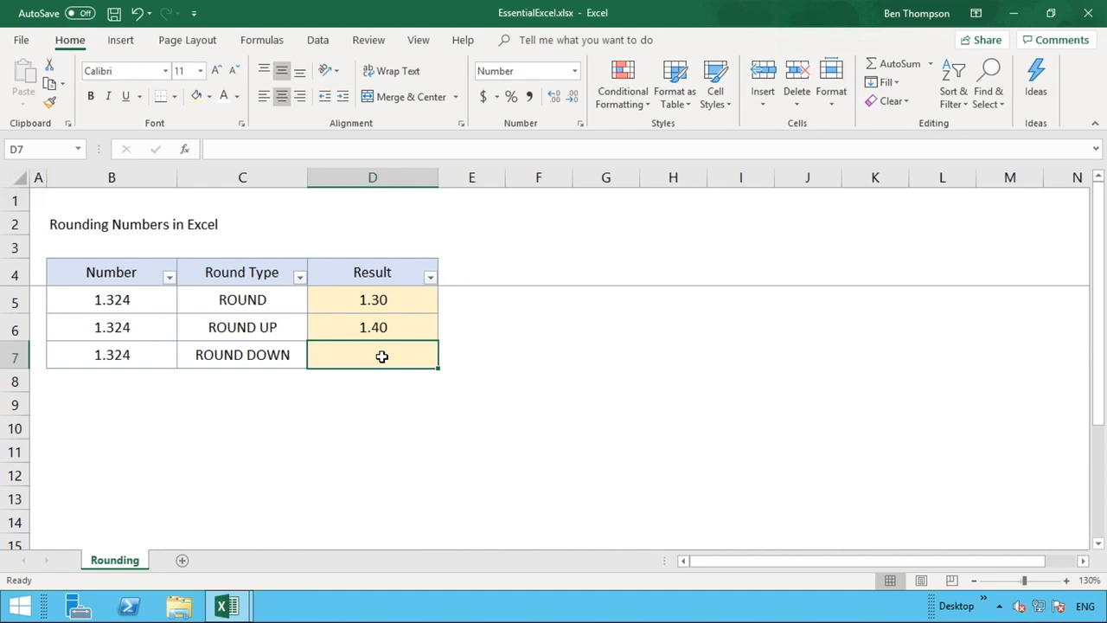
text(=ROUNDDOWN)
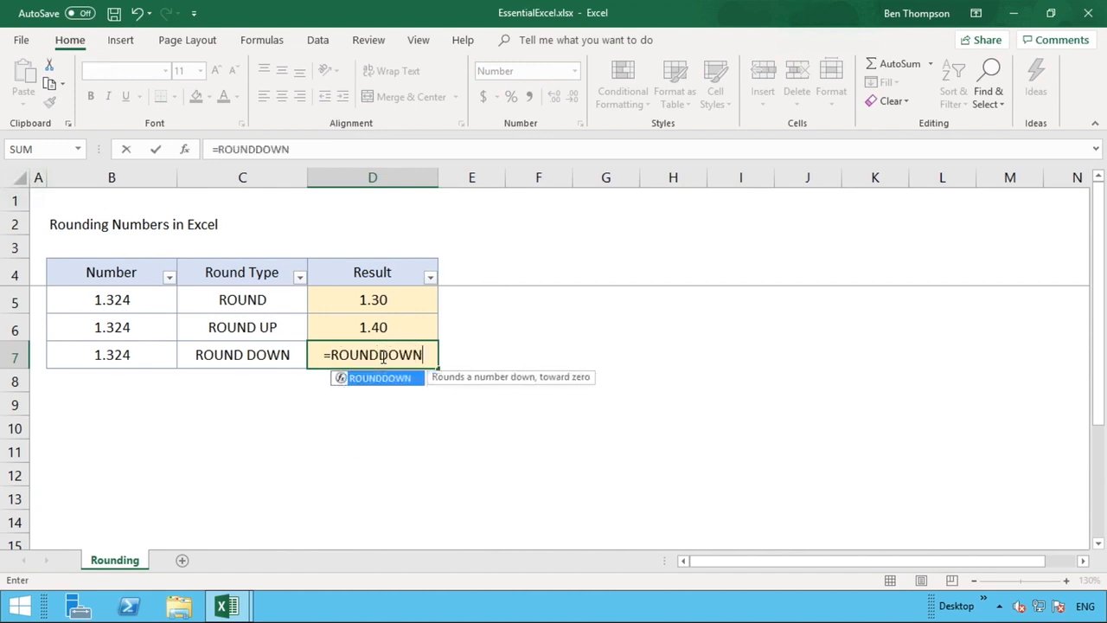
text(()
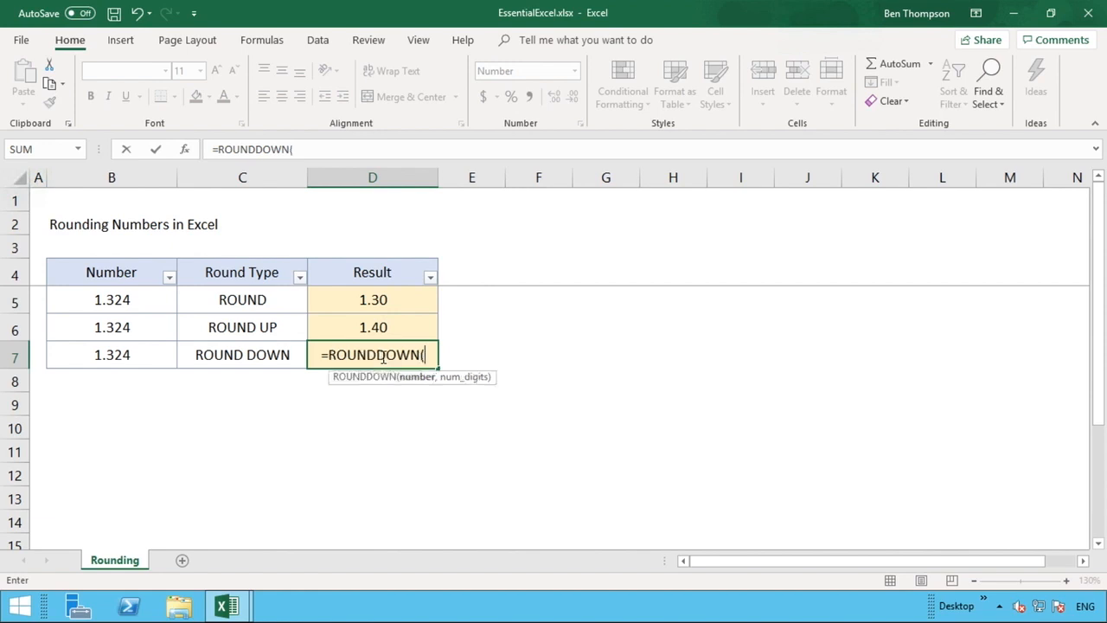
click(165, 363)
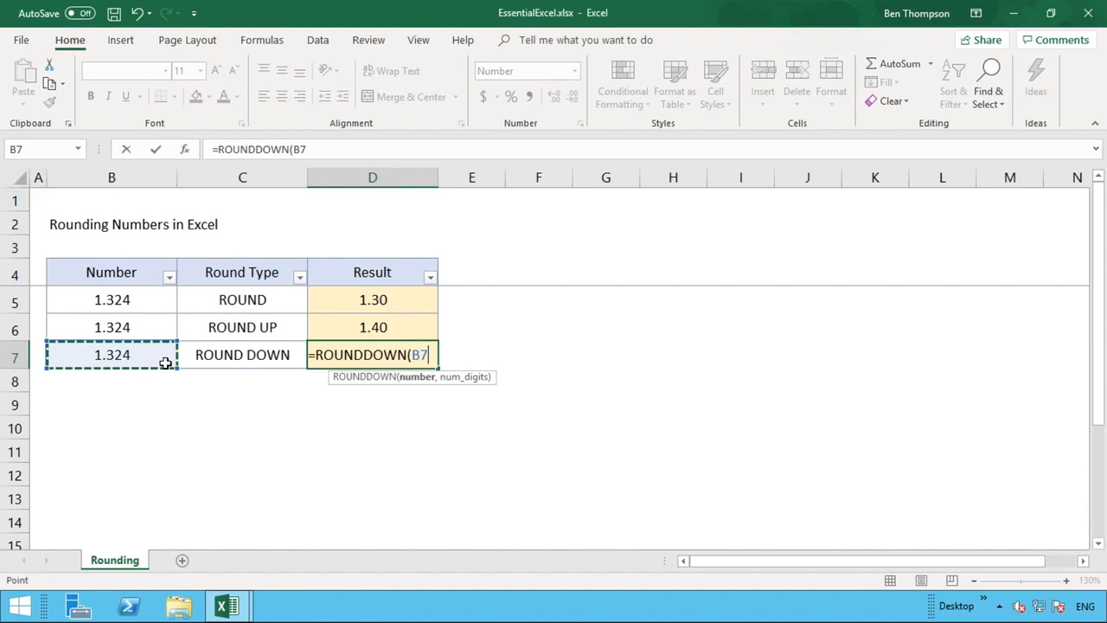
text(,)
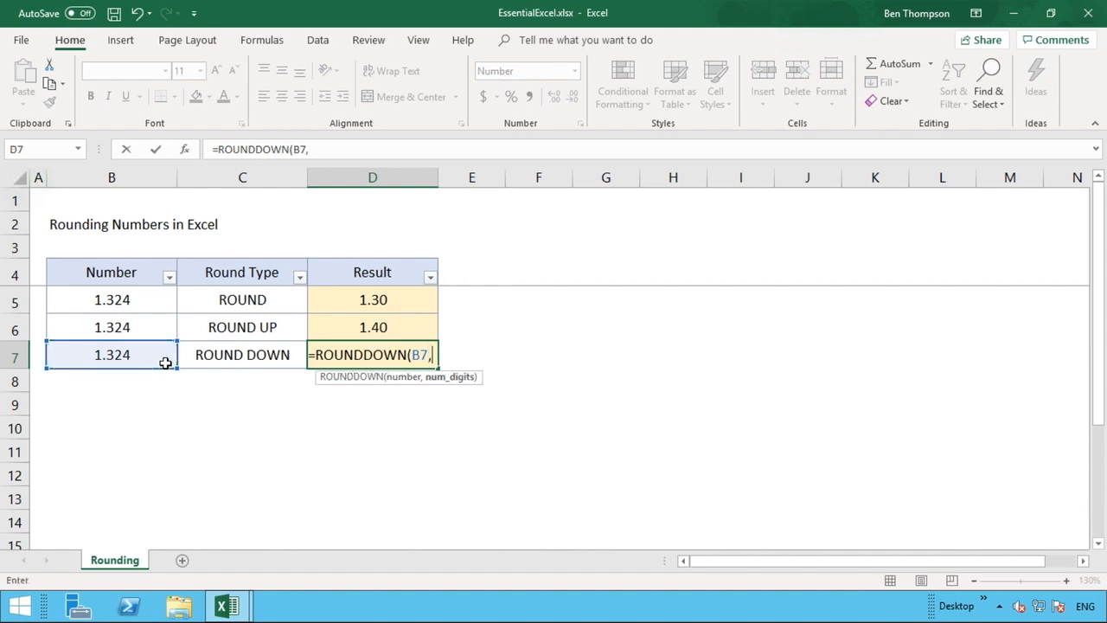
text(2)
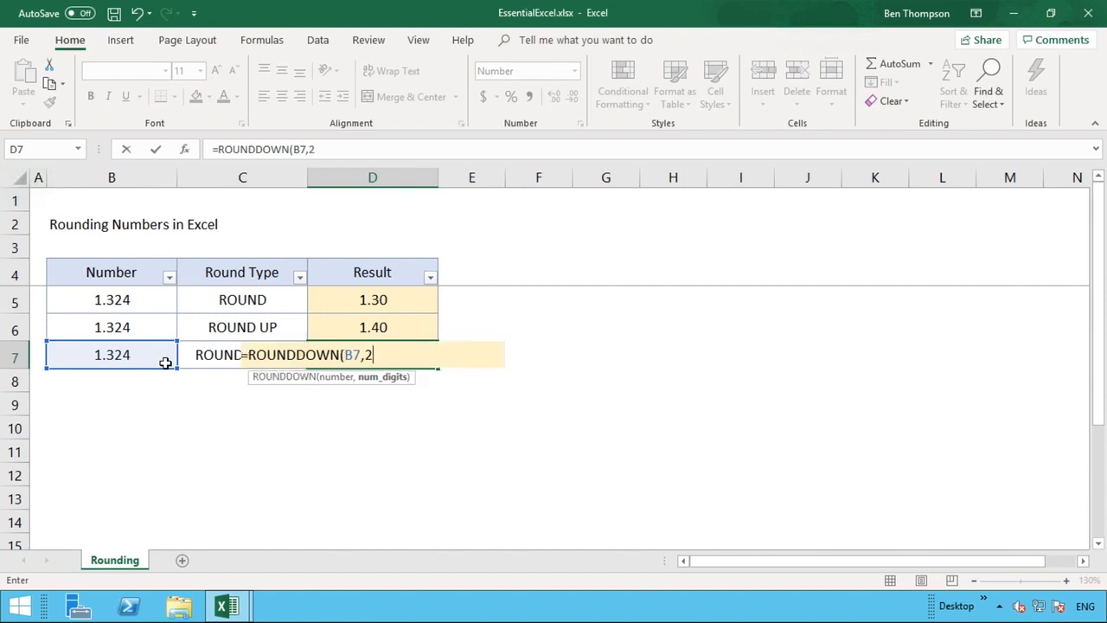
text())
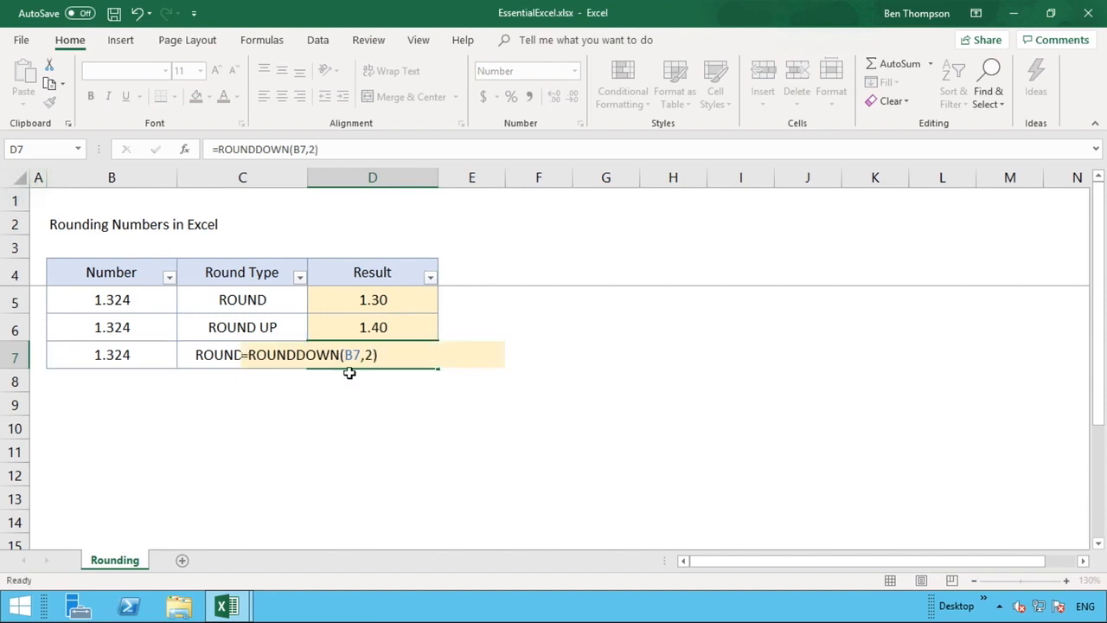
key(Return)
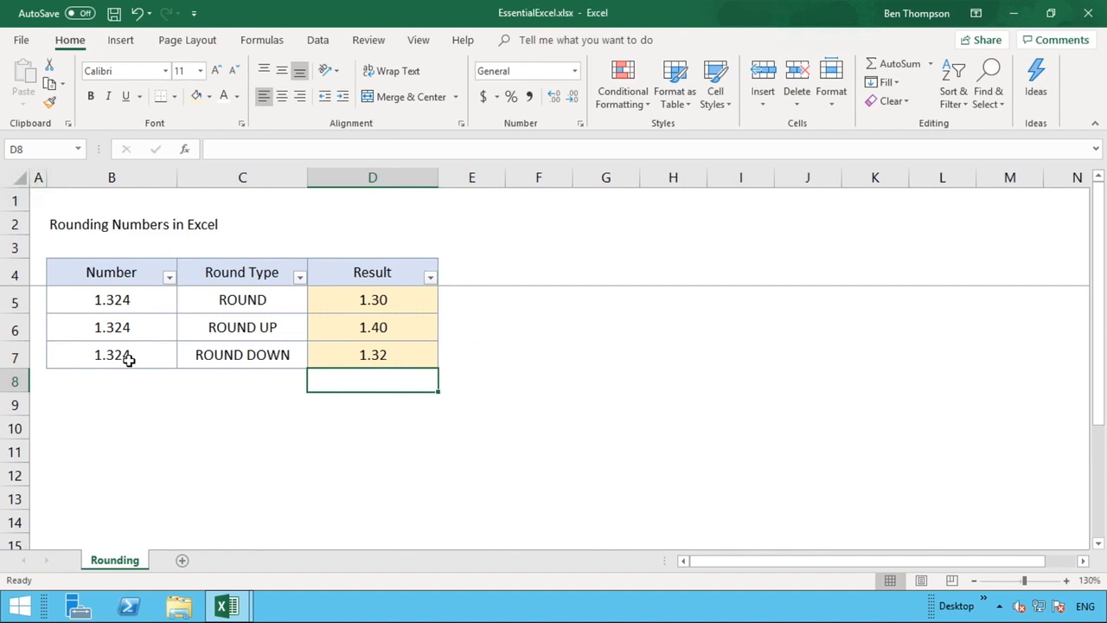
Change the number of digits in the ROUNDDOWN formula in cell D7 to 1 and compare the ROUND and ROUND DOWN rows
click(378, 354)
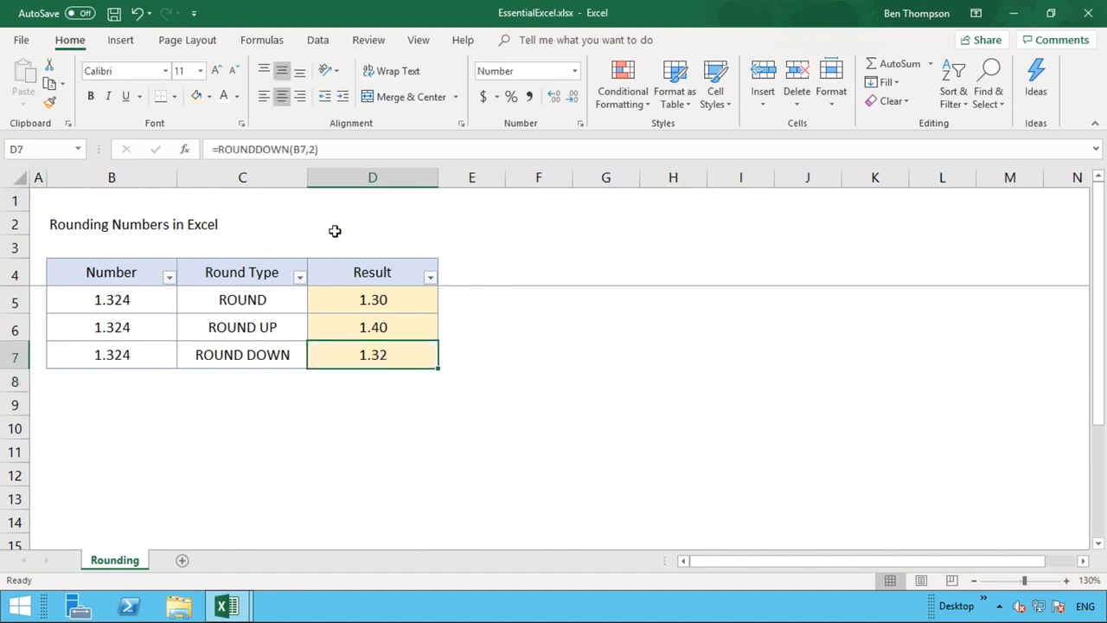
click(318, 149)
key(BackSpace)
text(1)
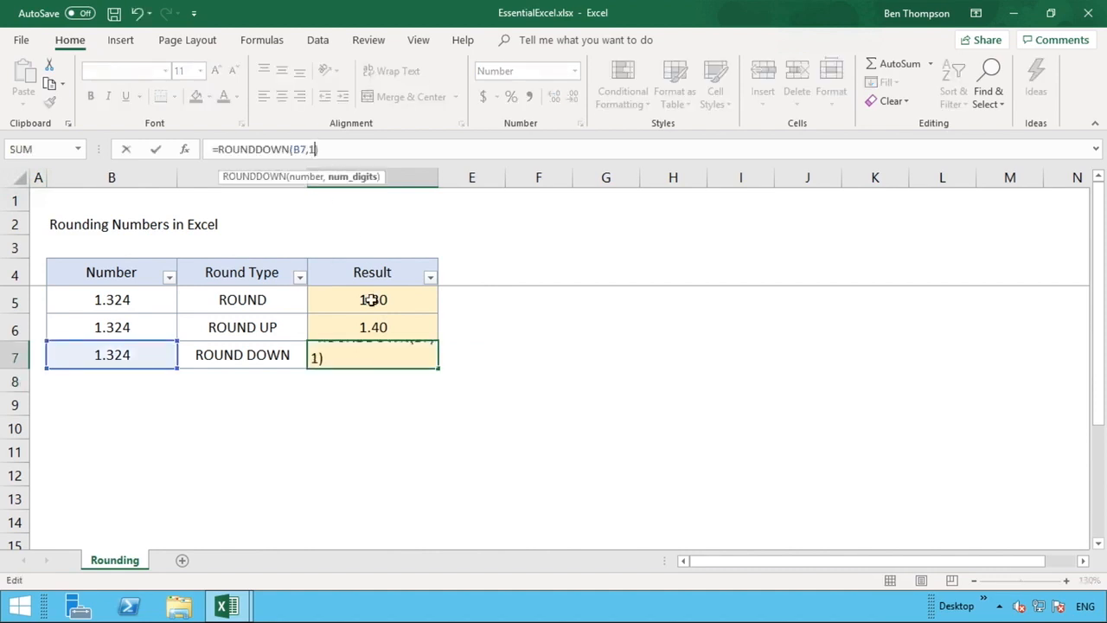
click(352, 374)
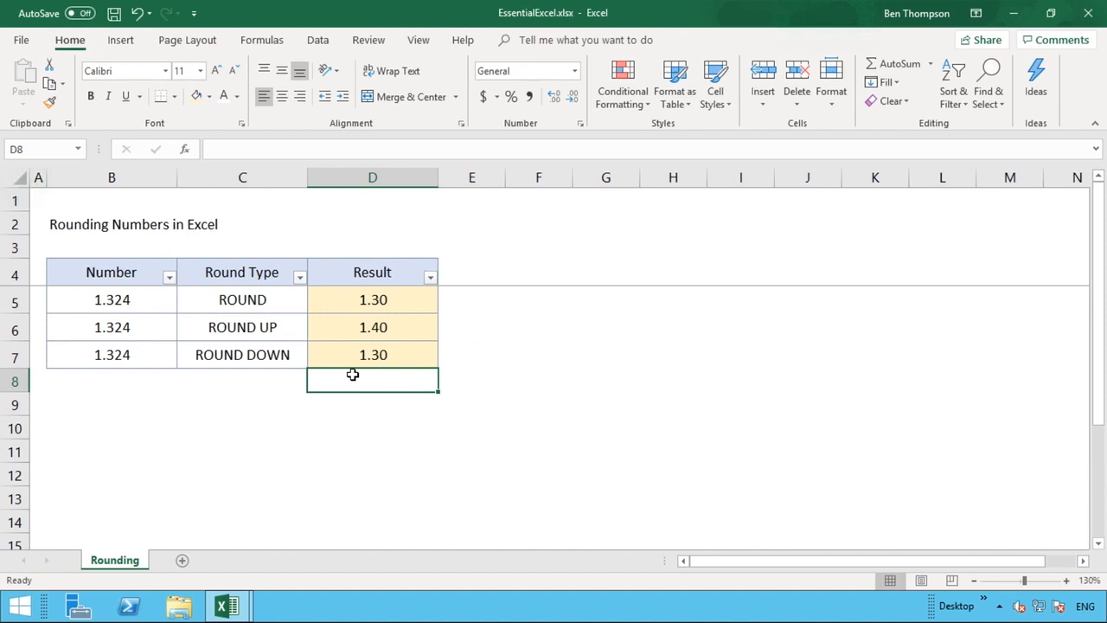
click(279, 299)
click(273, 360)
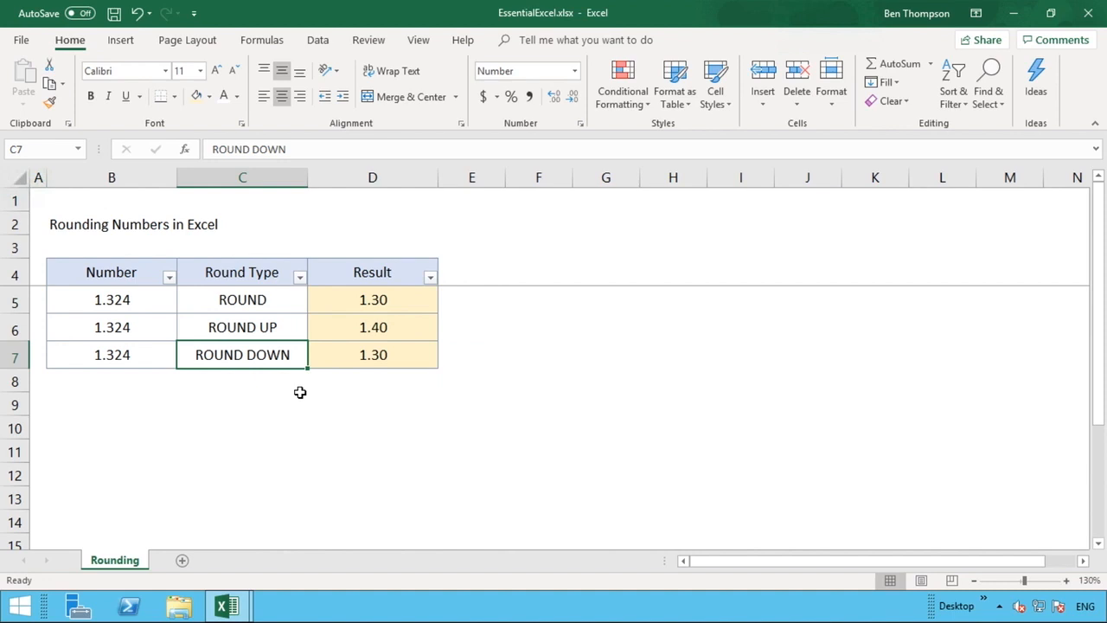
Set the number in cell B5 to 1.325
click(160, 299)
double_click(160, 299)
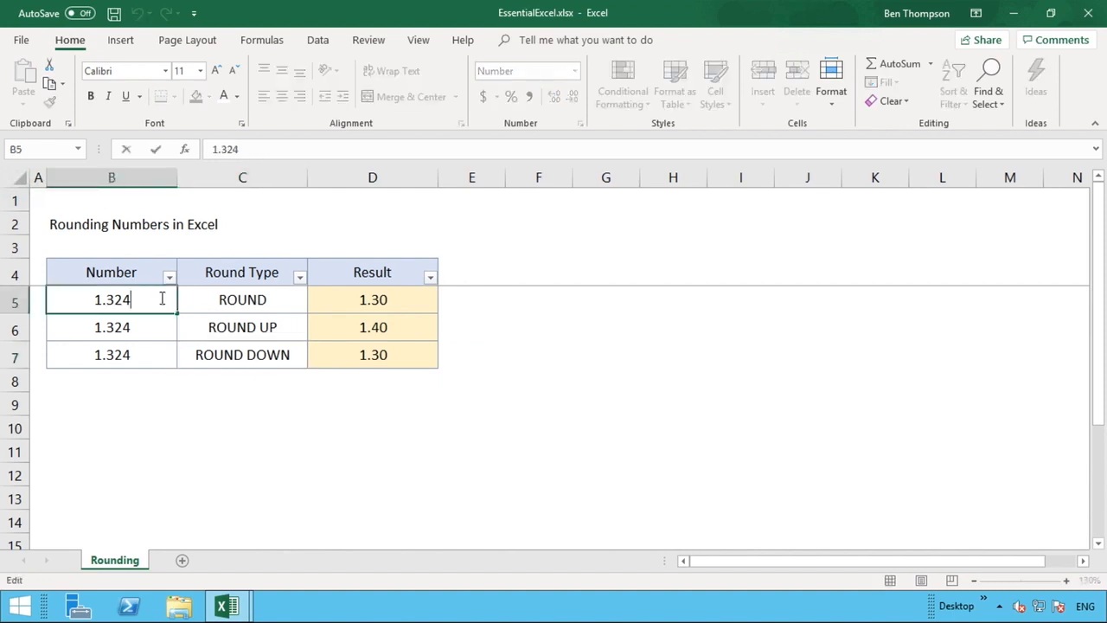
key(BackSpace)
text(5)
key(Return)
Copy the number from cell B5 into cells B6 and B7
click(148, 298)
right_click(143, 307)
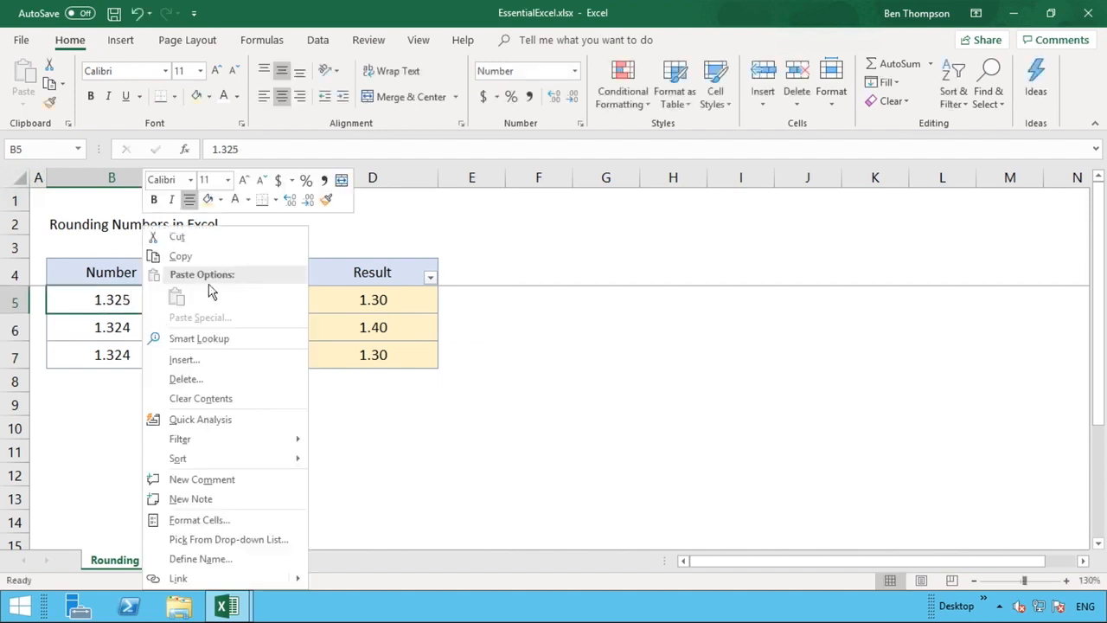
click(210, 256)
click(144, 331)
shift+click(143, 353)
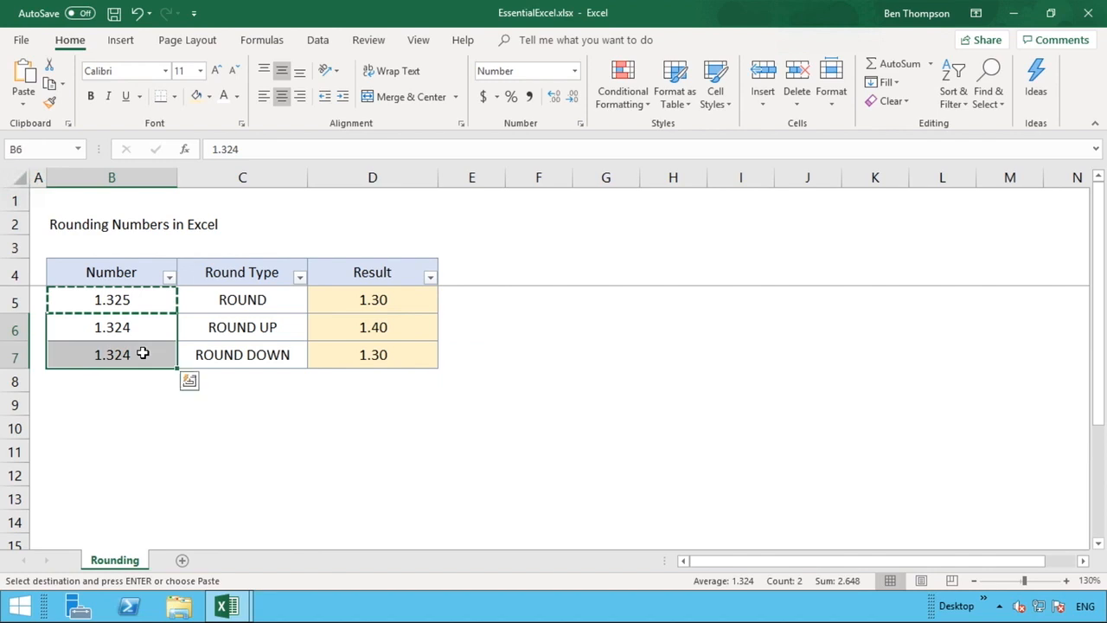
right_click(143, 351)
click(204, 302)
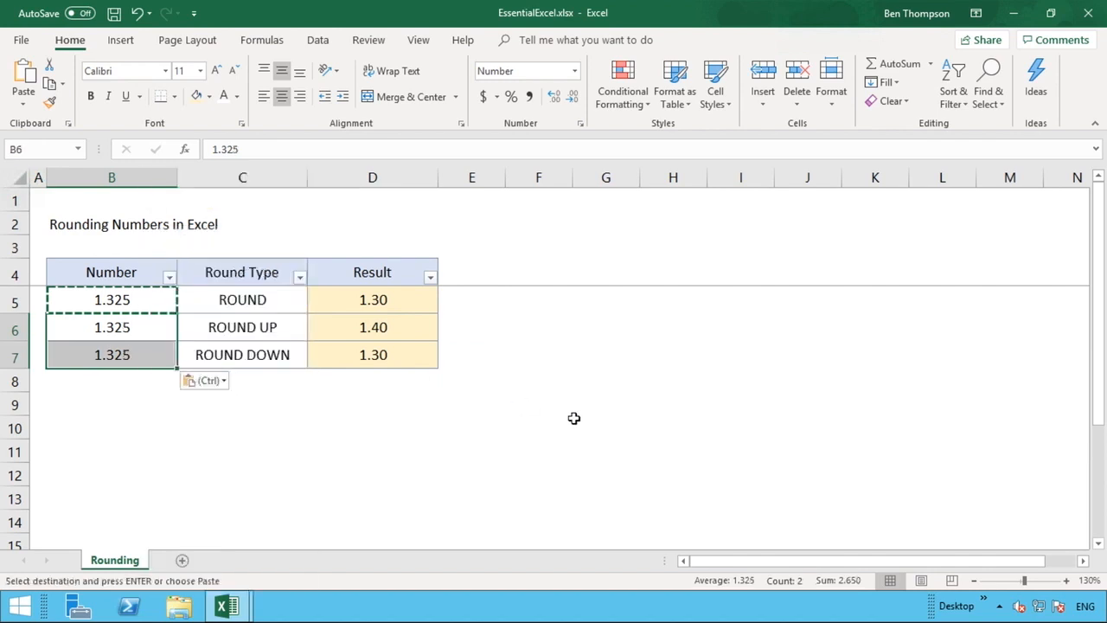
click(466, 326)
key(Escape)
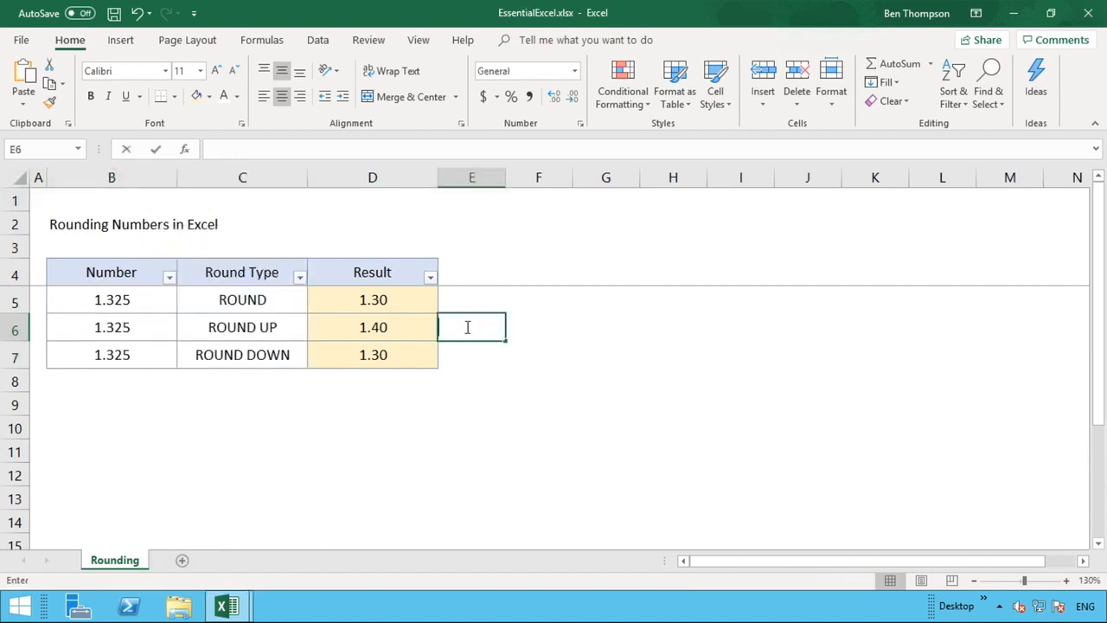
Review the ROUNDDOWN formula in cell D7 and the ROUND formula in cell D5 against their results
click(453, 355)
click(381, 356)
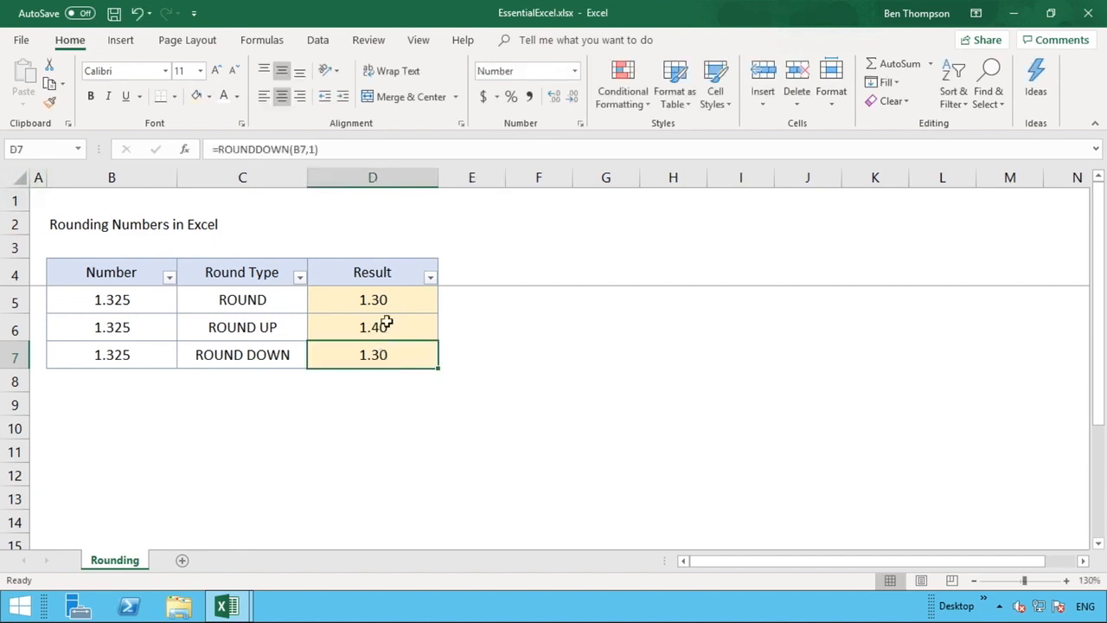
click(388, 303)
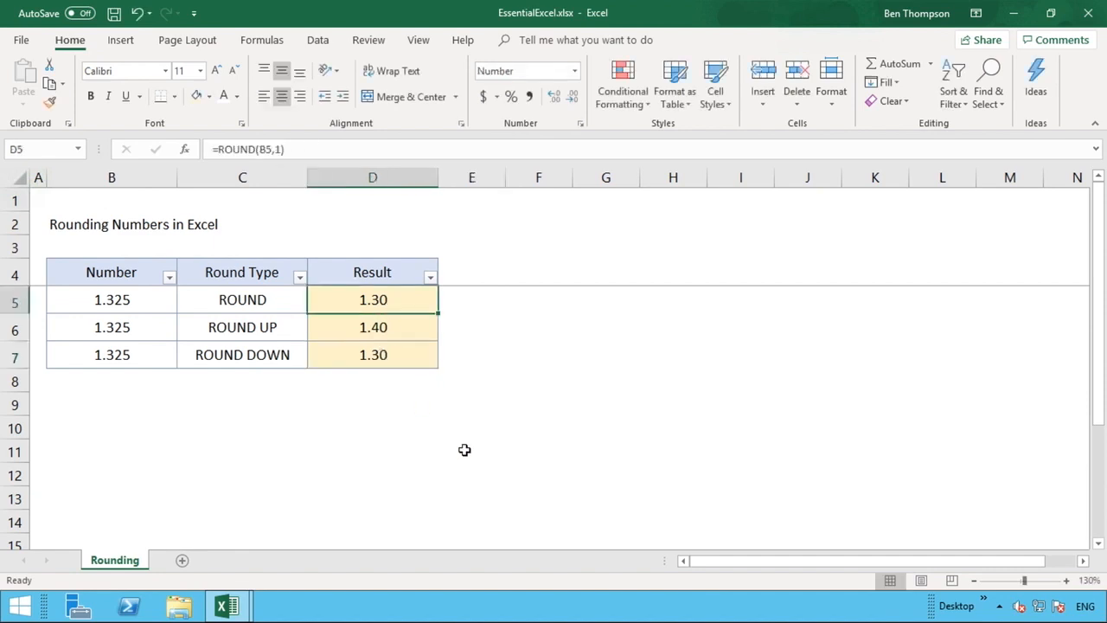